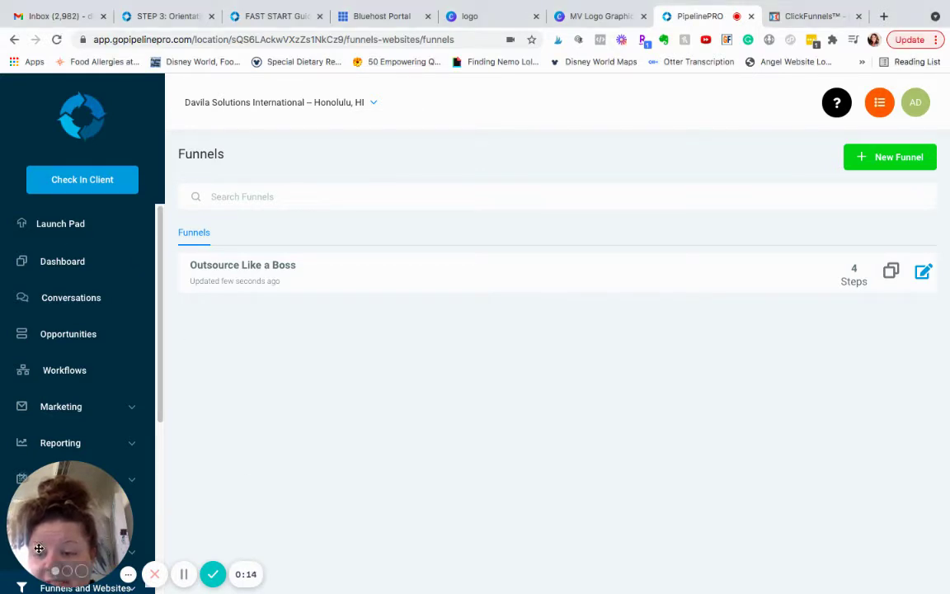
Step: Scroll through PipelinePro's Funnels page to review the existing funnels
drag(65, 529, 610, 441)
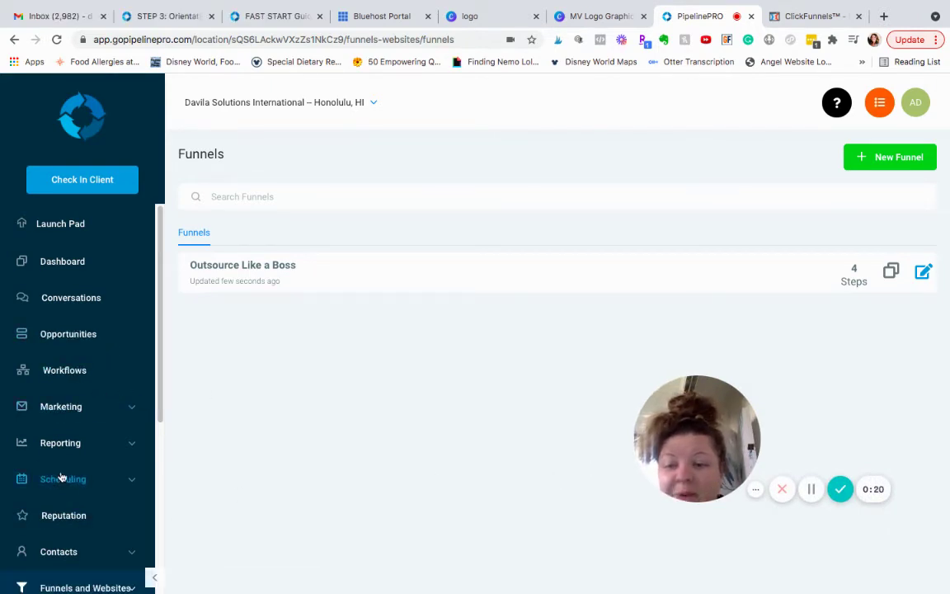
scroll(64, 476, down, 1)
scroll(64, 476, down, 4)
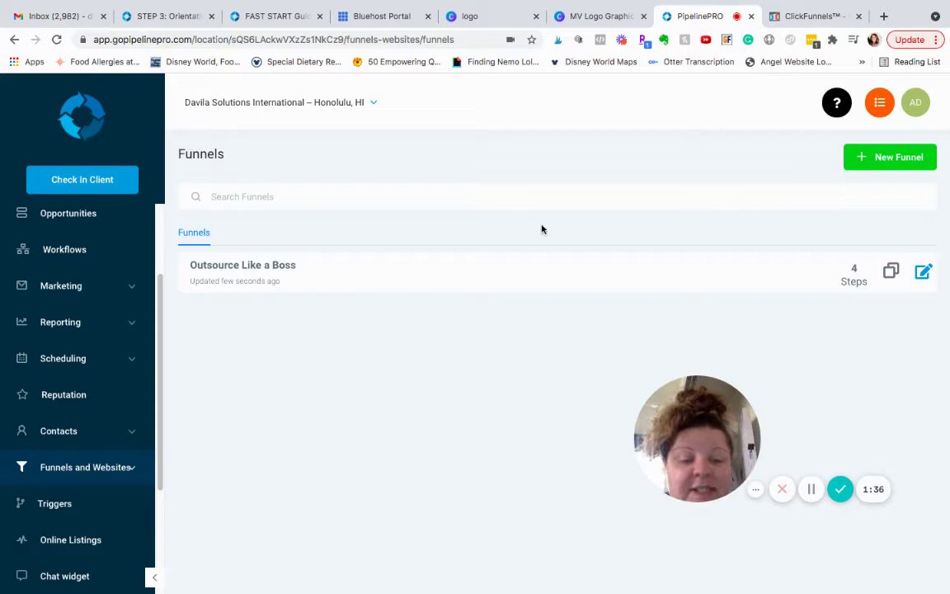
Step: Find Train My VA in the ClickFunnels funnels list and copy its funnel URL
click(805, 16)
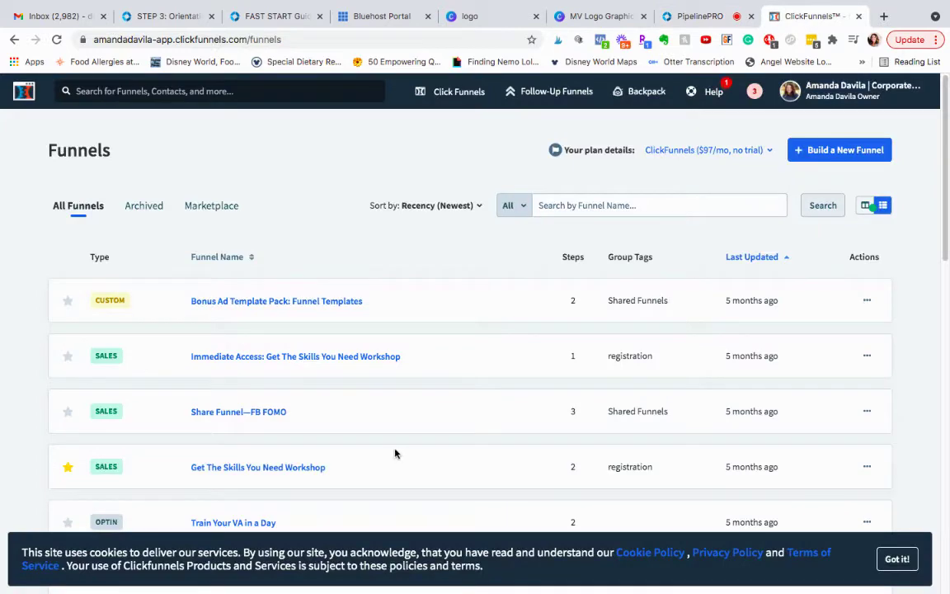
scroll(394, 452, down, 2)
scroll(459, 451, down, 3)
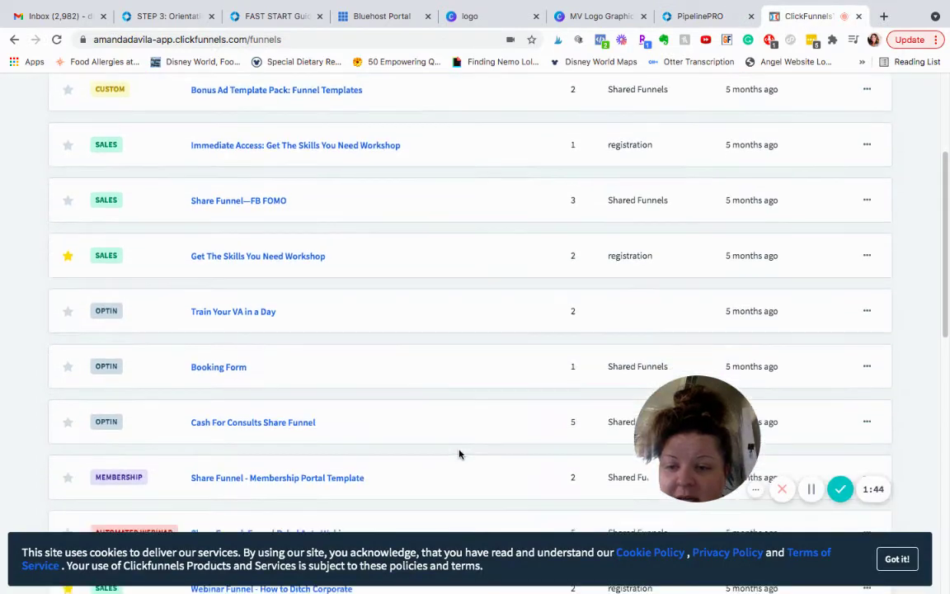
scroll(464, 454, down, 5)
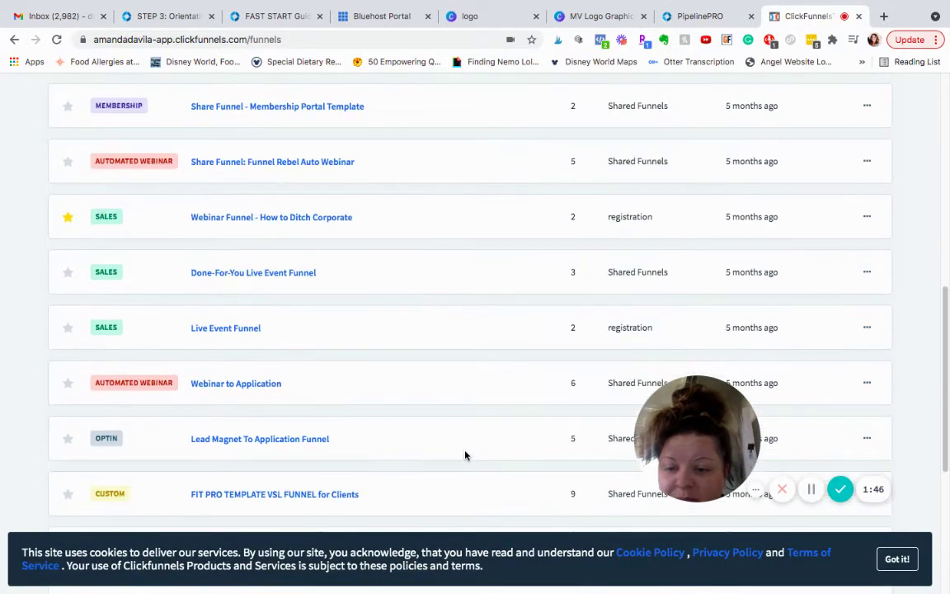
scroll(464, 455, down, 2)
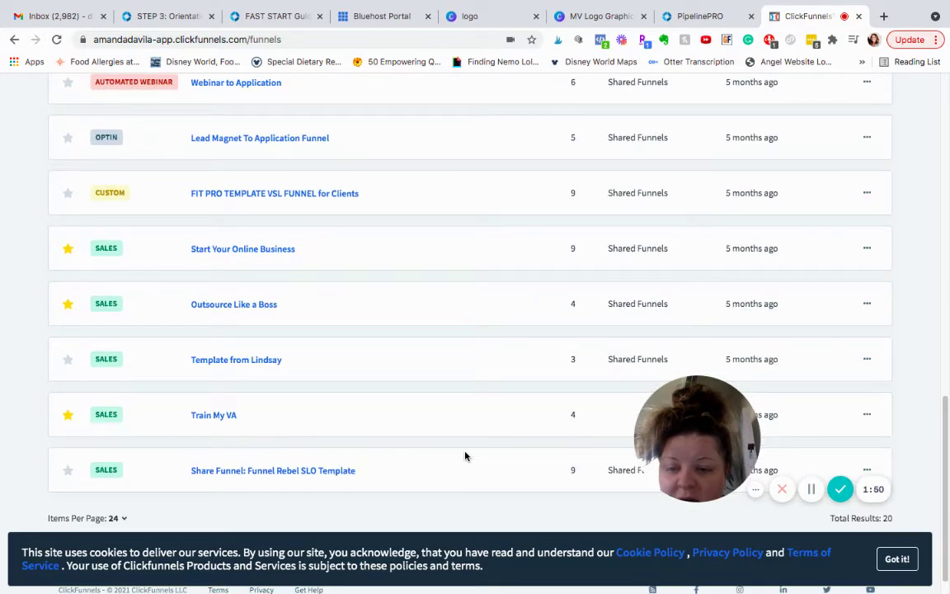
scroll(462, 453, down, 1)
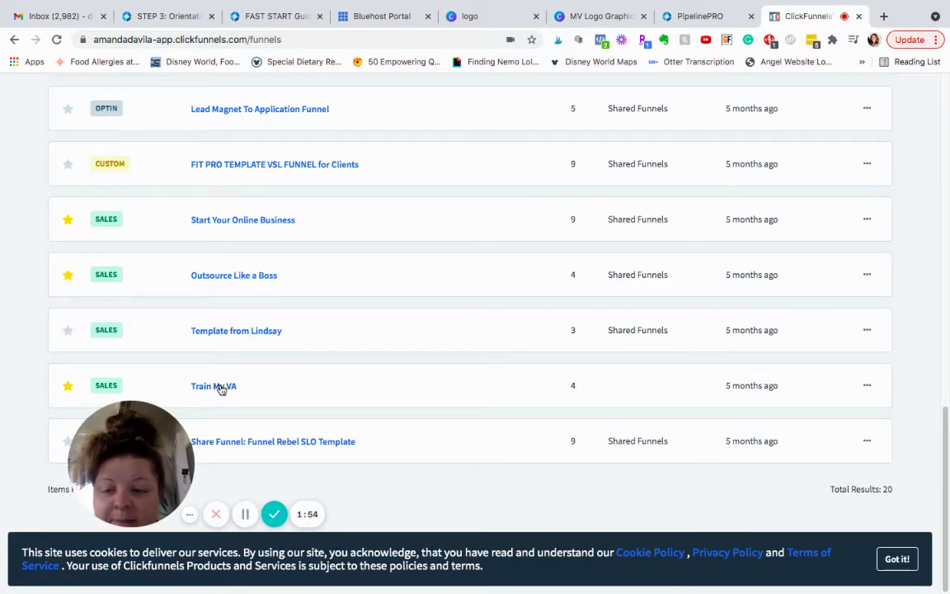
click(868, 386)
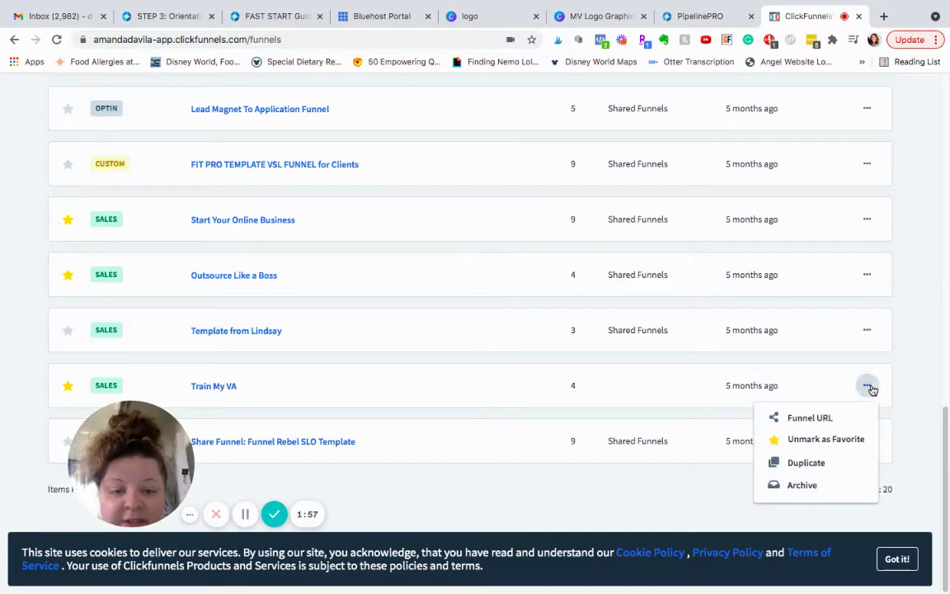
click(831, 425)
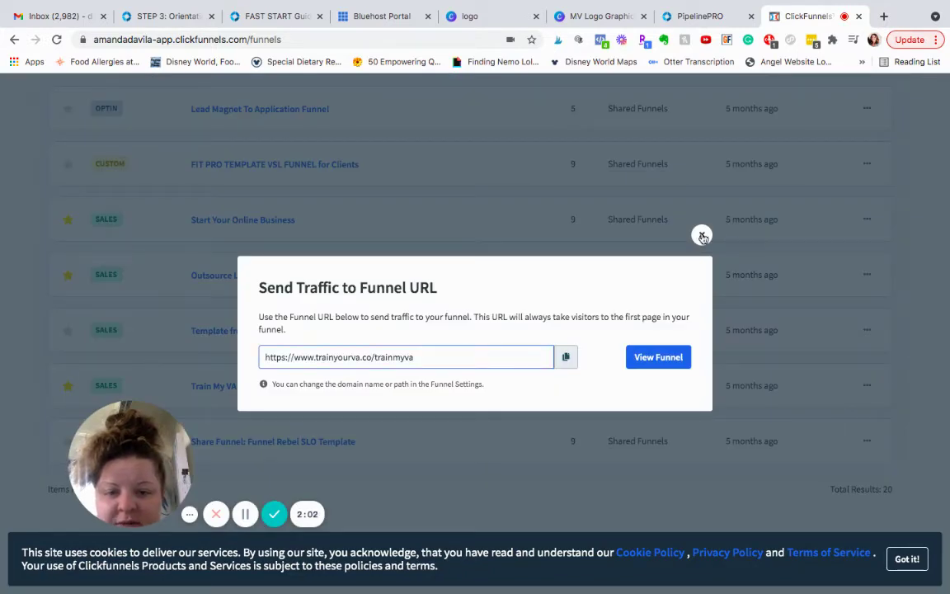
click(565, 357)
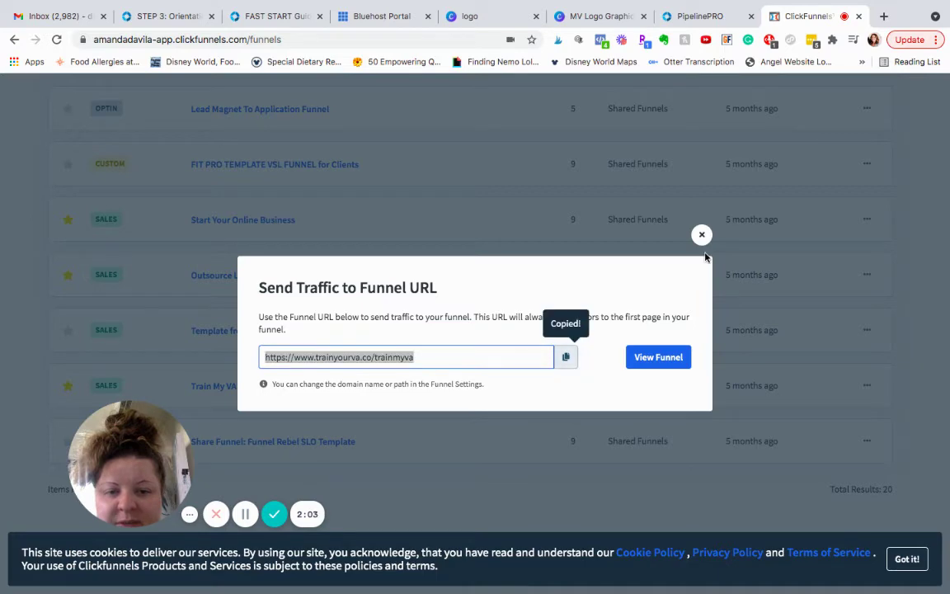
click(406, 427)
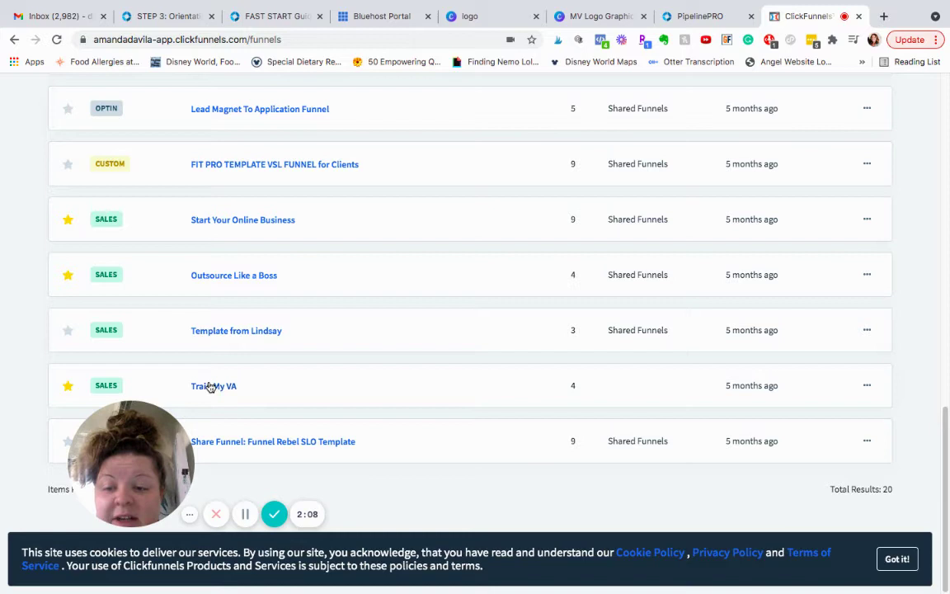
Step: Copy the Train My VA Sales Page URL, trainyourva.co/trainmyva-sp, then return to PipelinePro
click(211, 387)
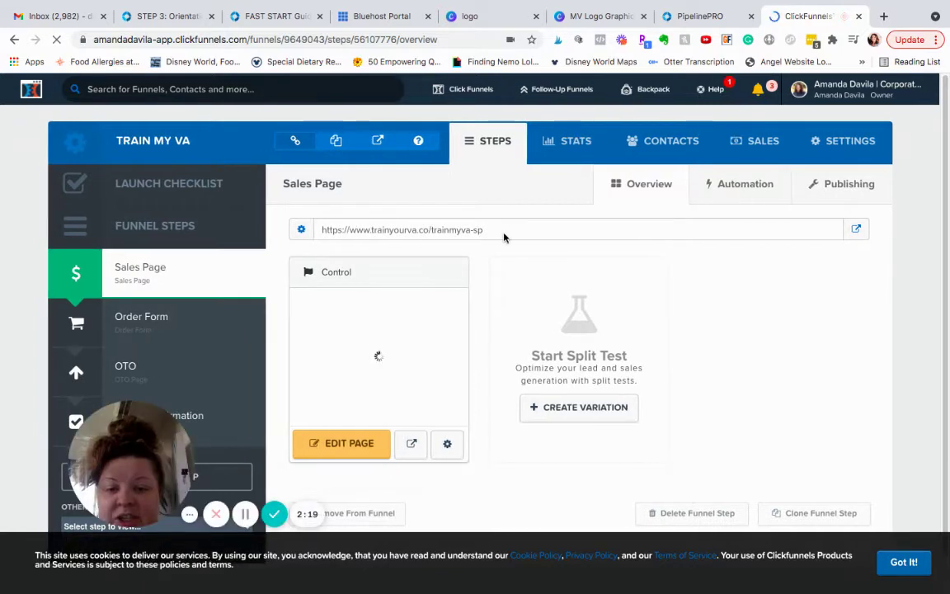
click(472, 230)
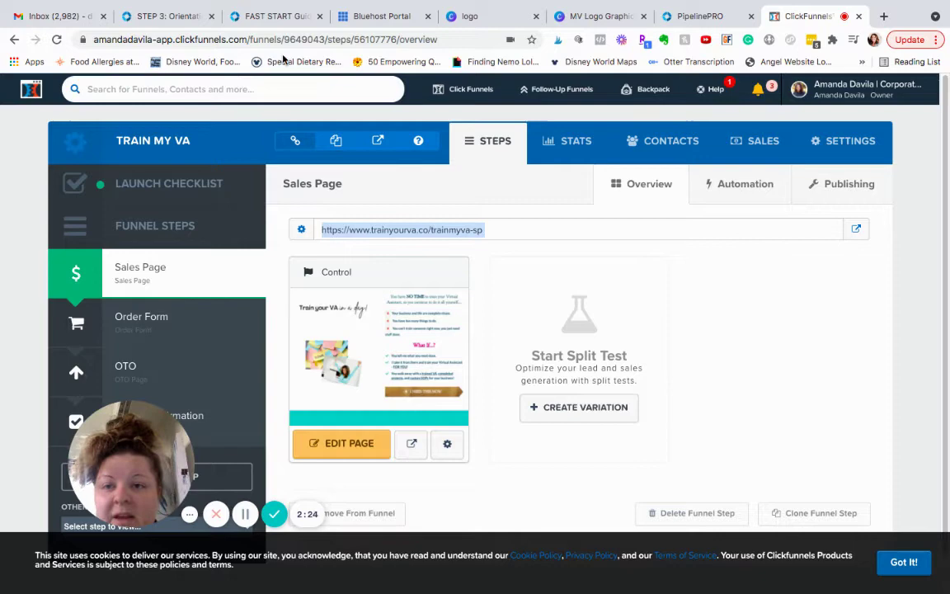
click(696, 14)
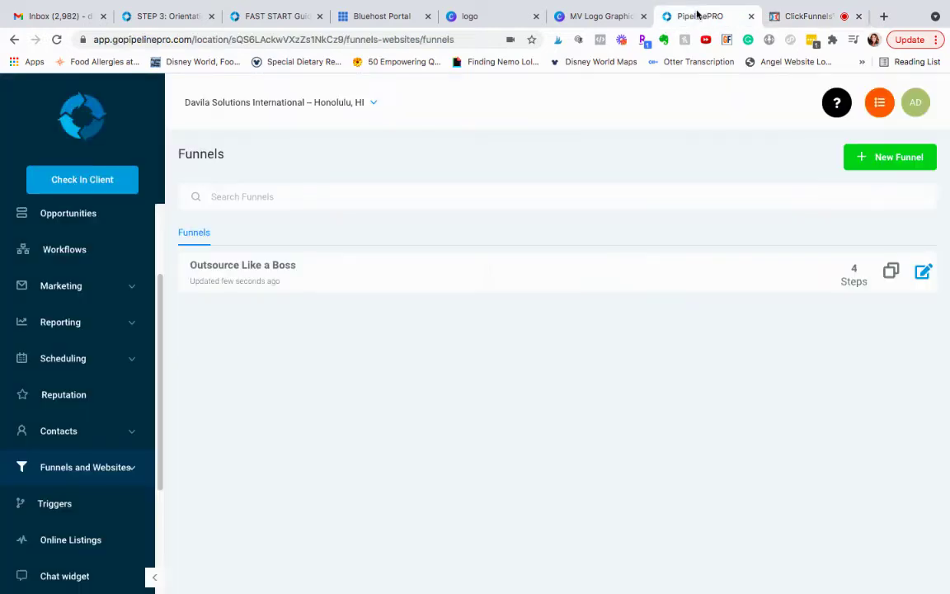
Step: Create a new empty funnel named 'Train Your VA in a Day'
click(891, 158)
click(362, 197)
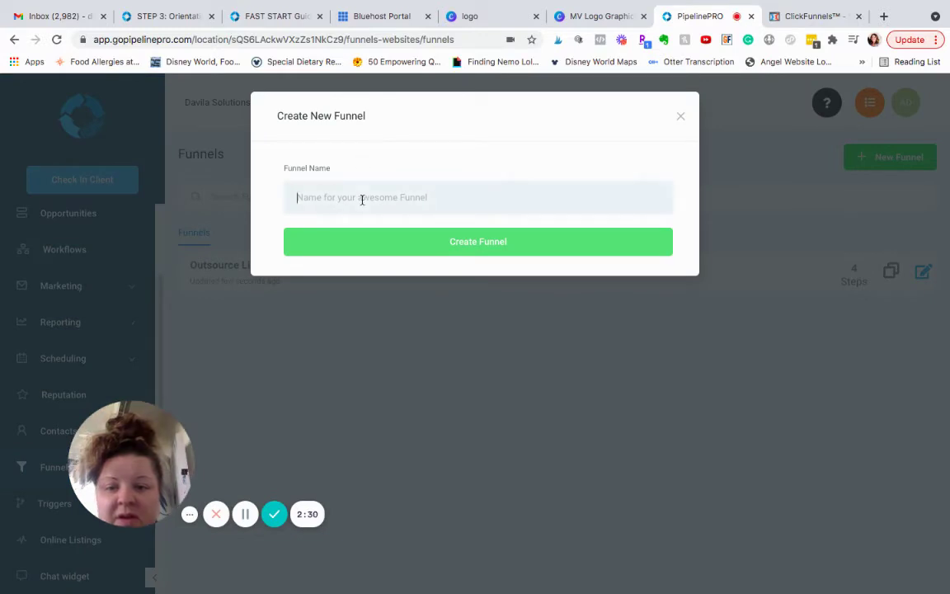
text(Rrain Yo)
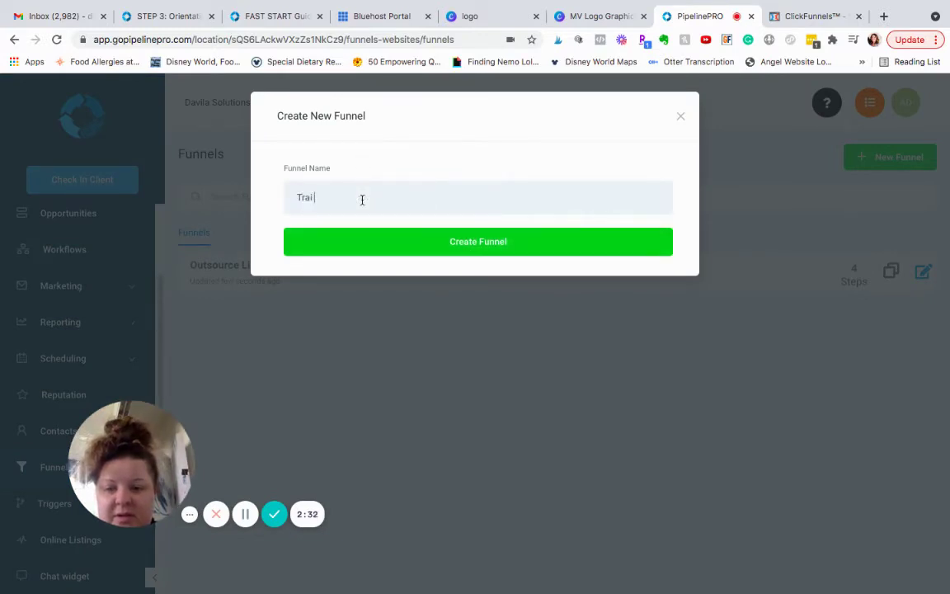
text(ur )
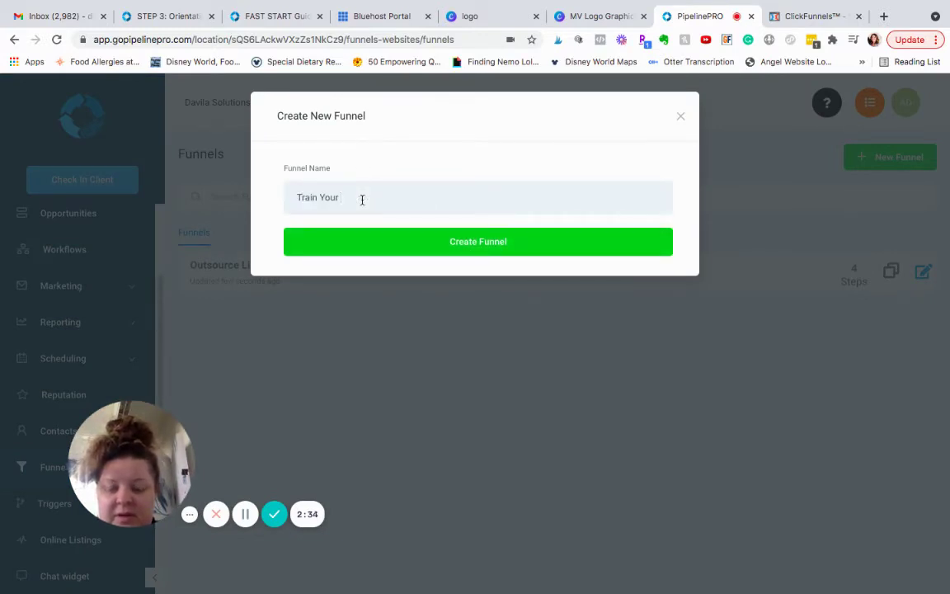
text(VA in a Day)
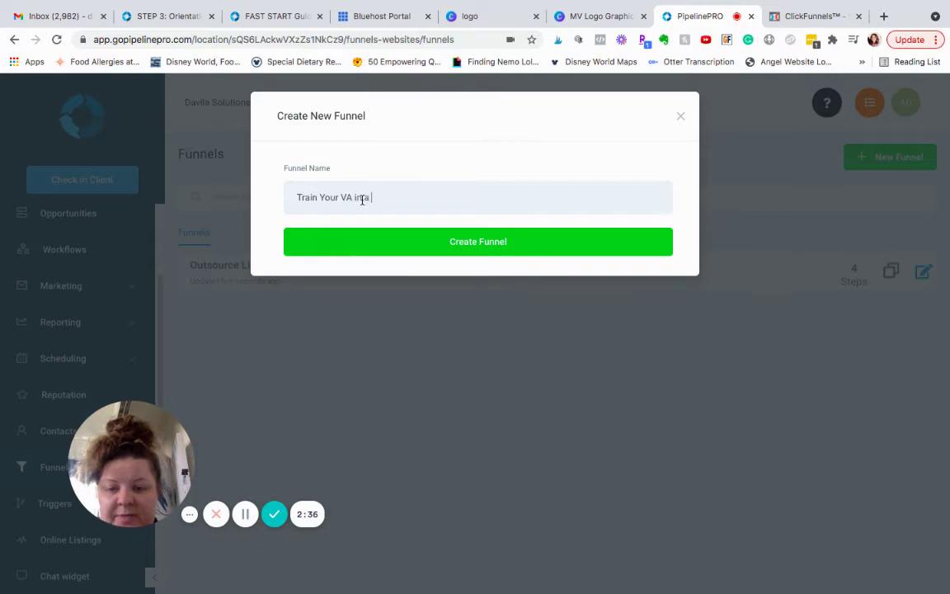
click(525, 249)
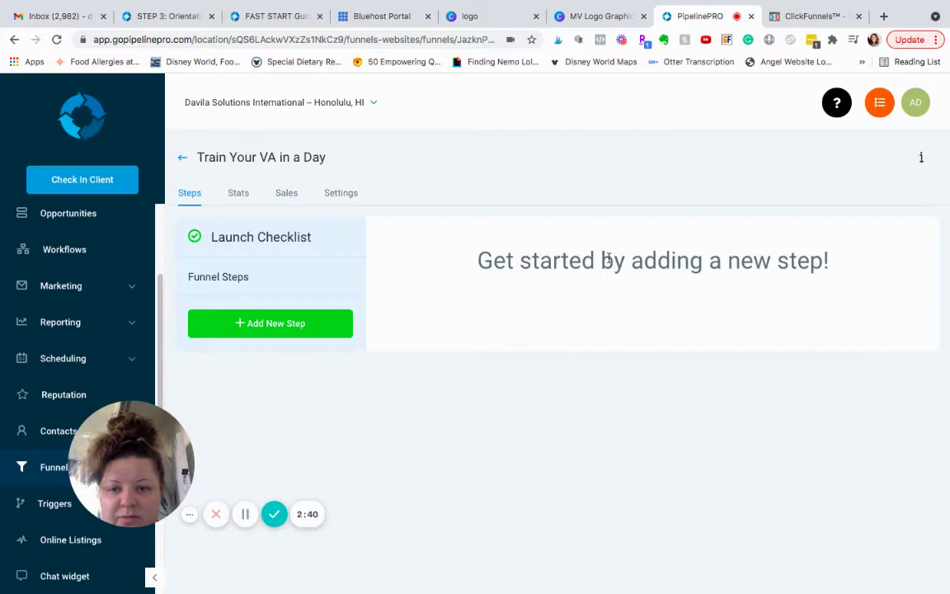
Step: Start a new step named 'Train My VA Sales Page' importing the pasted trainmyva-sp URL
click(272, 327)
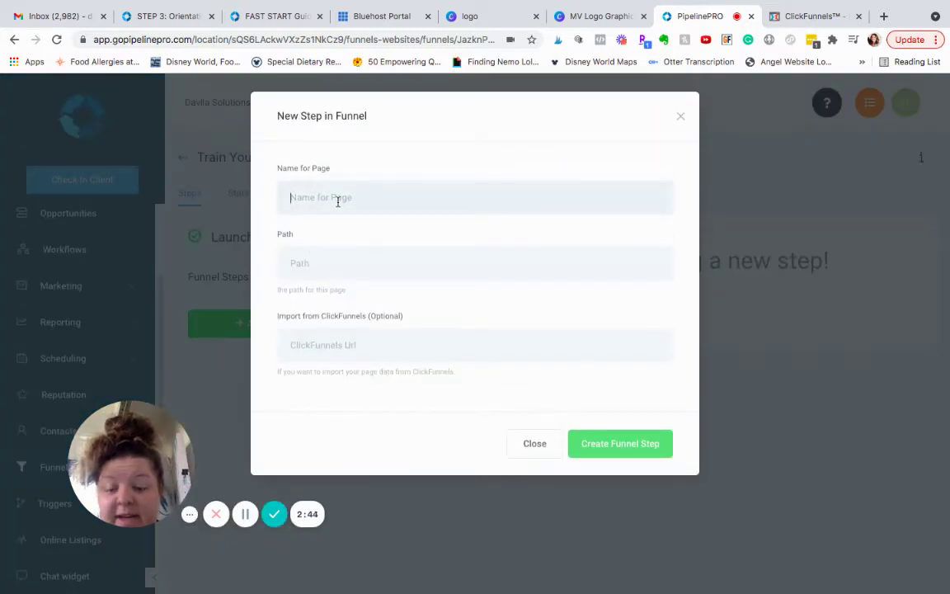
text(Train)
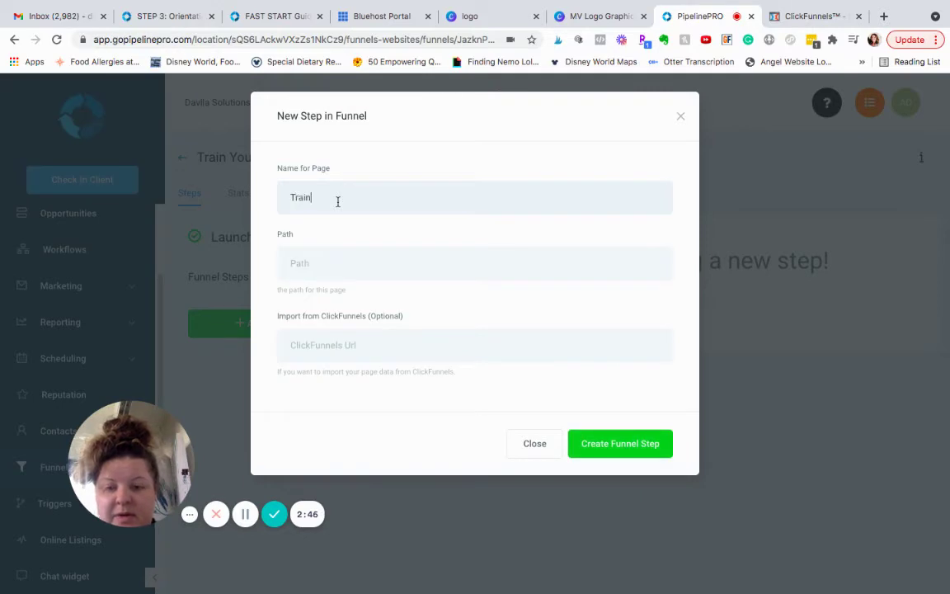
text( My VA)
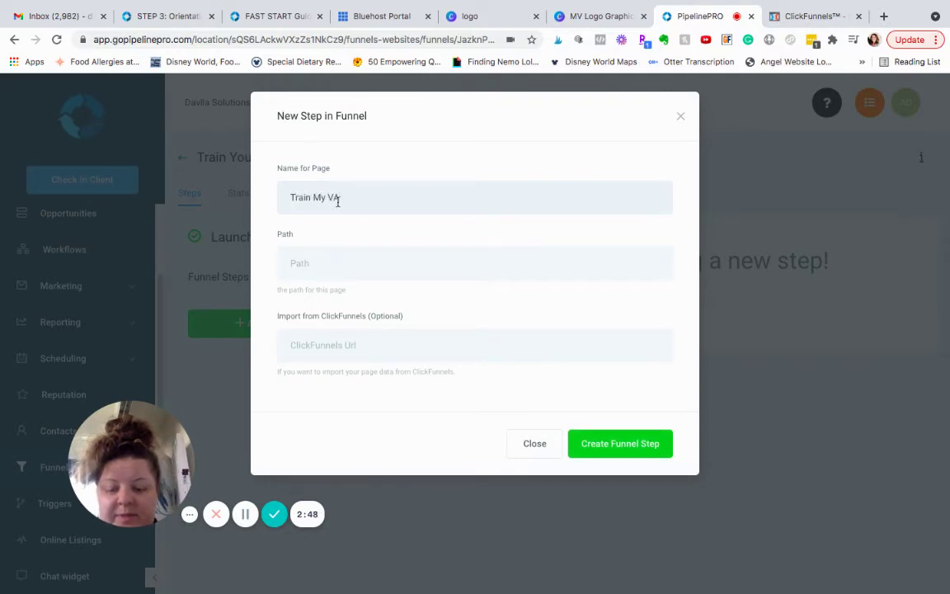
text( Sales Page)
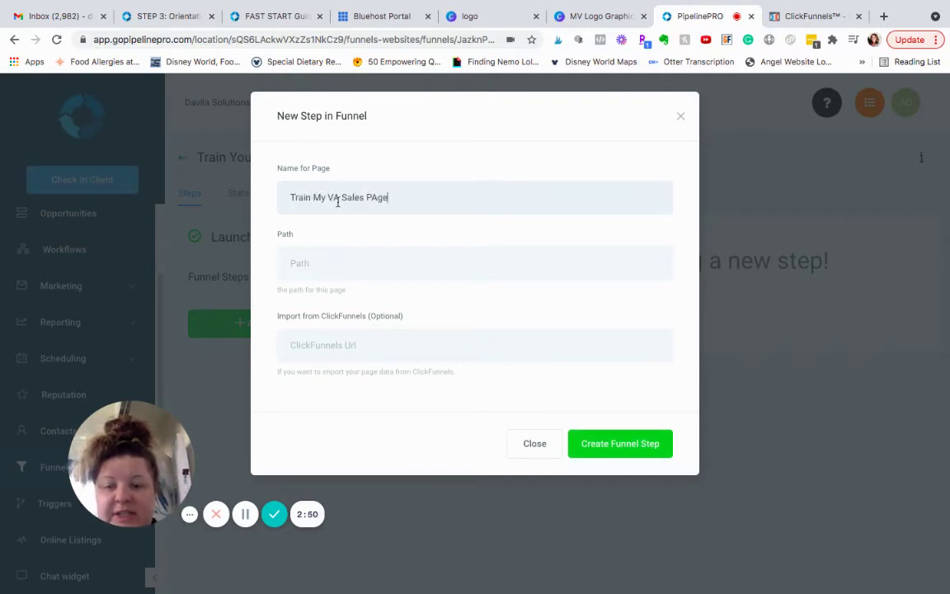
key(BackSpace)
key(BackSpace)
key(BackSpace)
text(age)
click(372, 341)
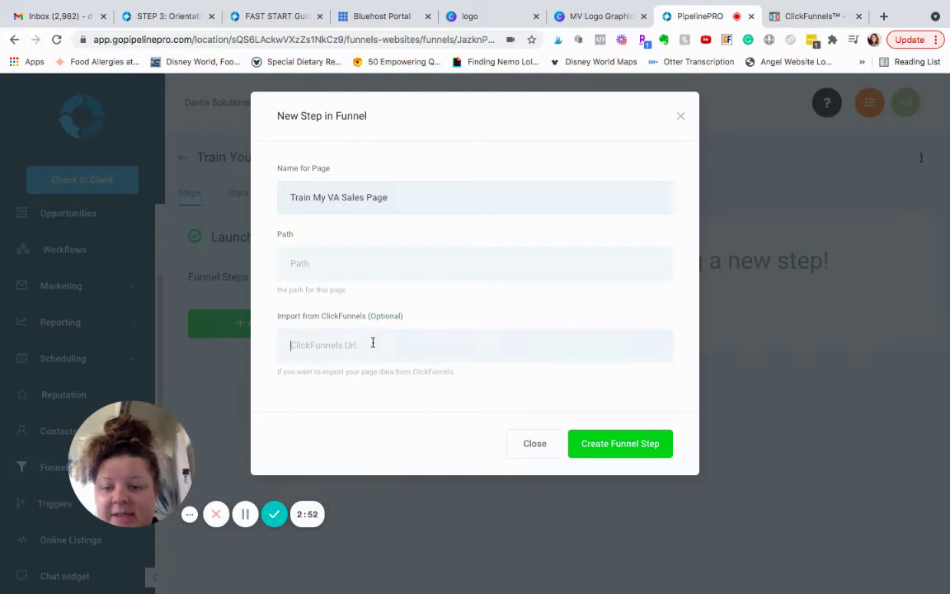
key(ctrl+v)
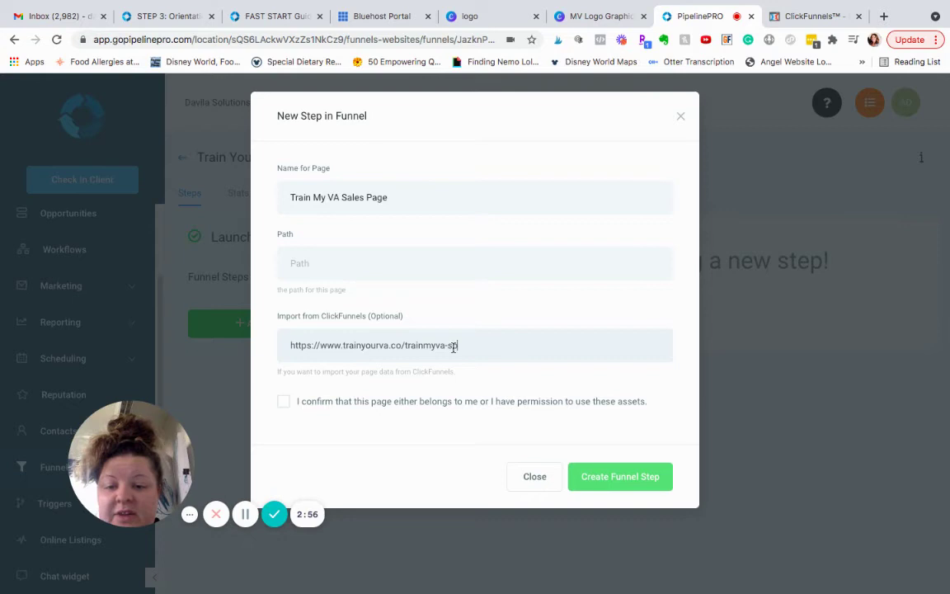
Step: Give the step the path trainmyvasp, confirm import permission, and create it
click(334, 264)
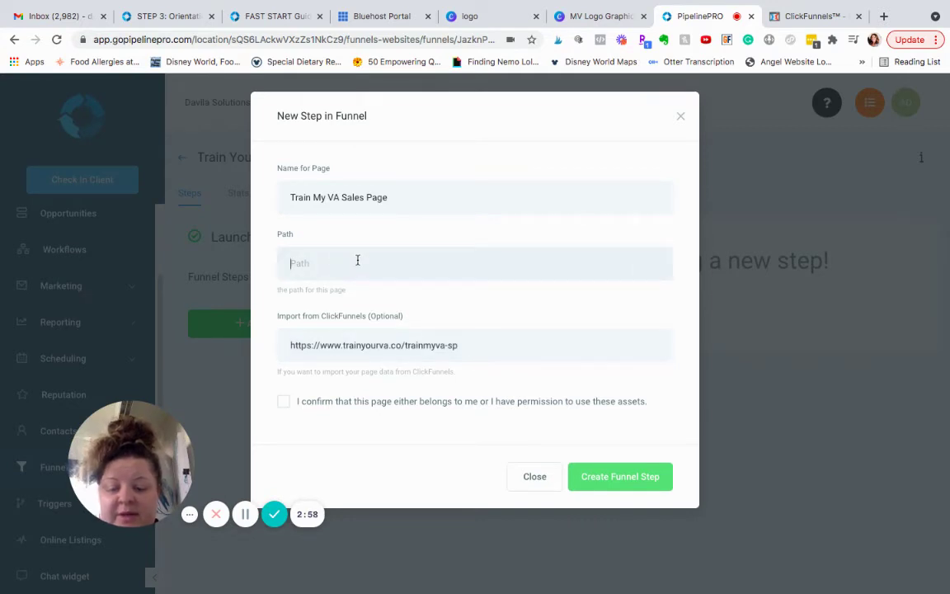
text(trainmyva)
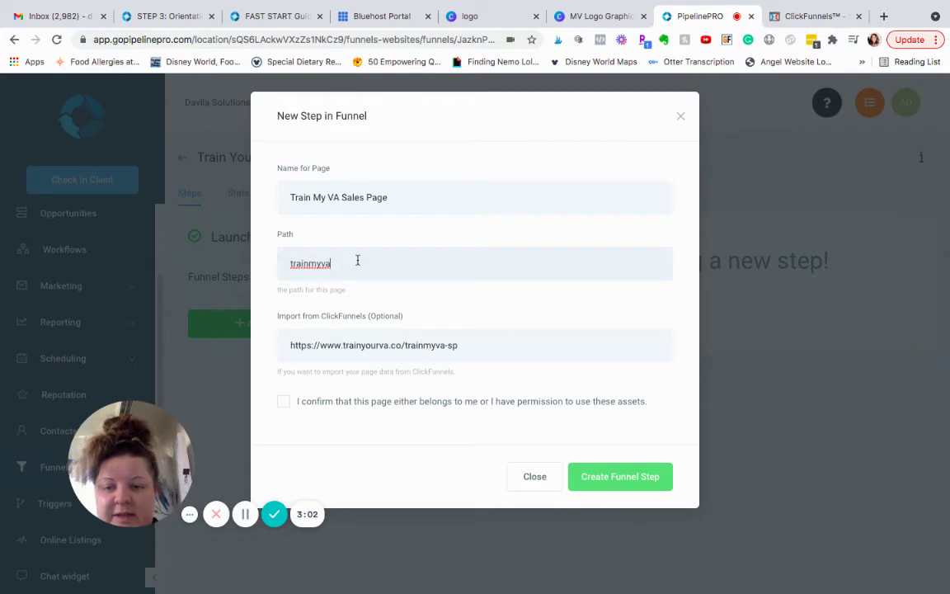
text(sp)
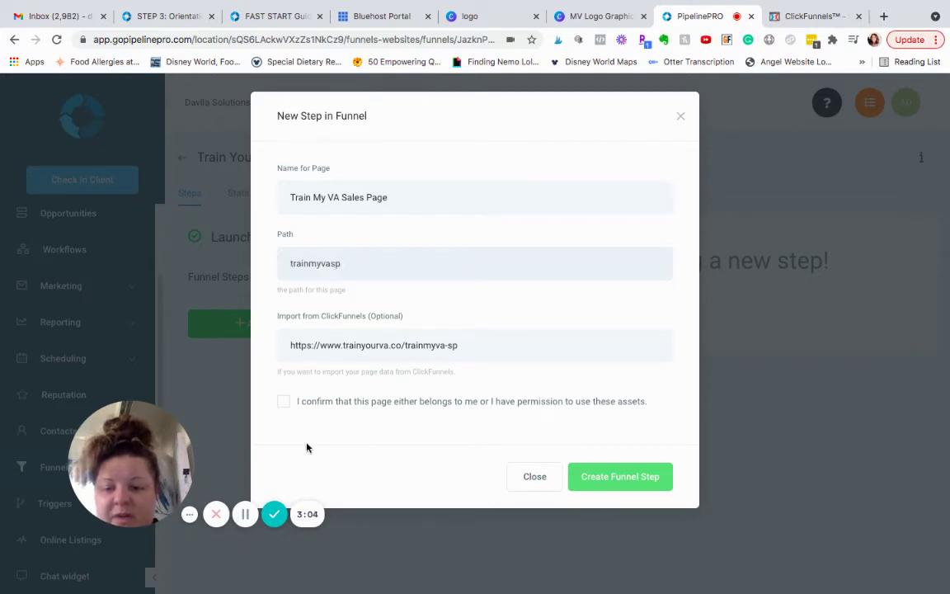
click(282, 403)
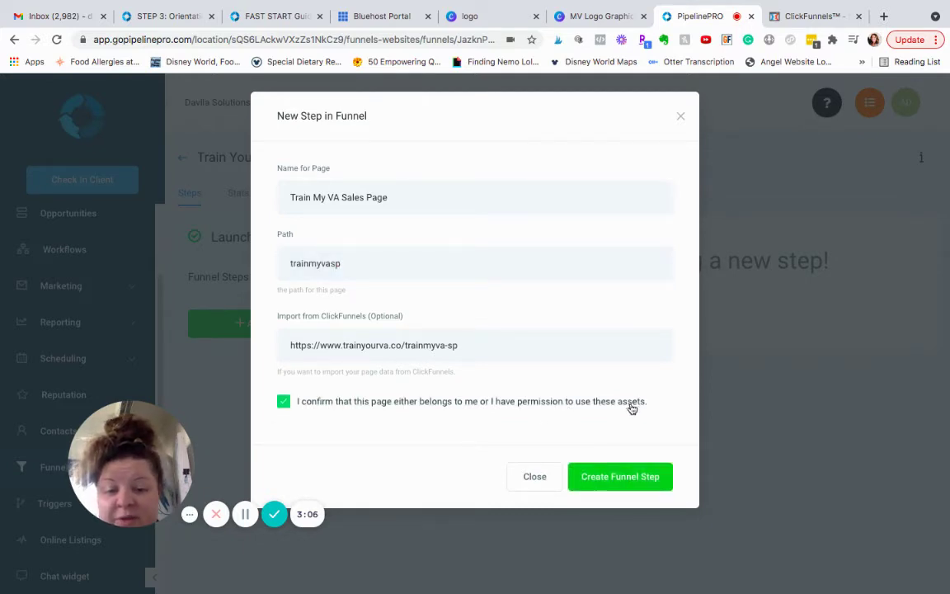
click(629, 486)
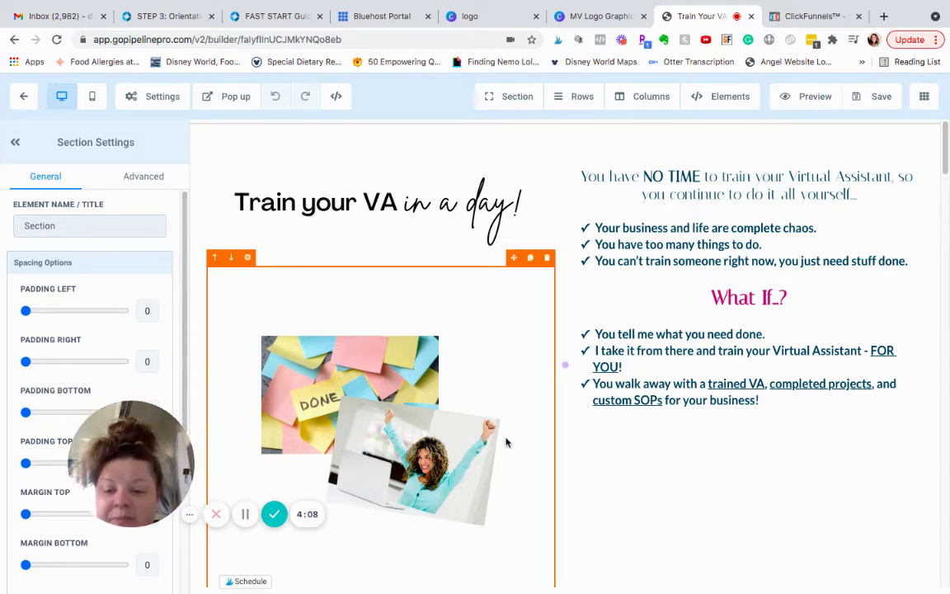
Step: Scroll through the imported sales page to its $597 pricing section and save it
scroll(505, 441, down, 6)
scroll(515, 437, down, 8)
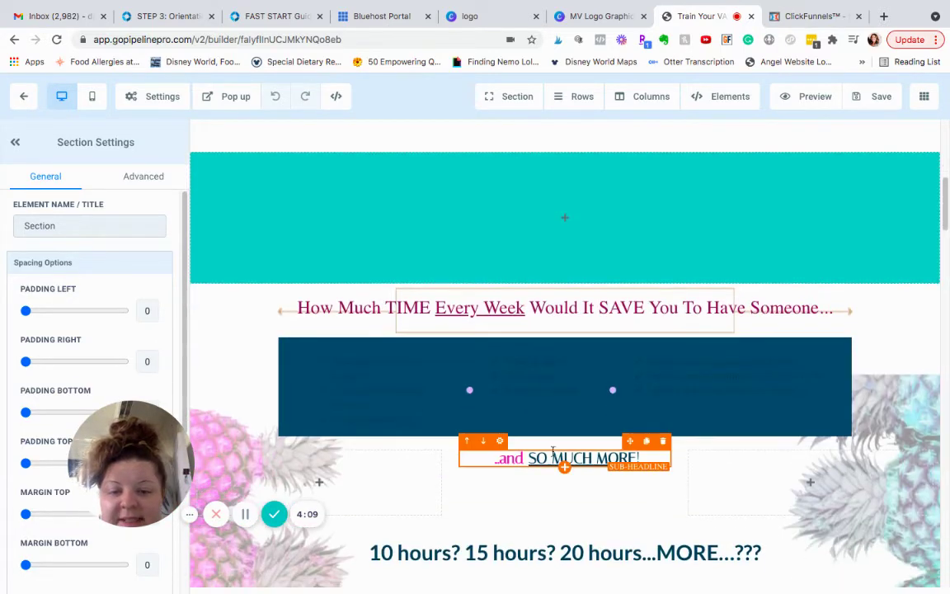
scroll(566, 467, down, 10)
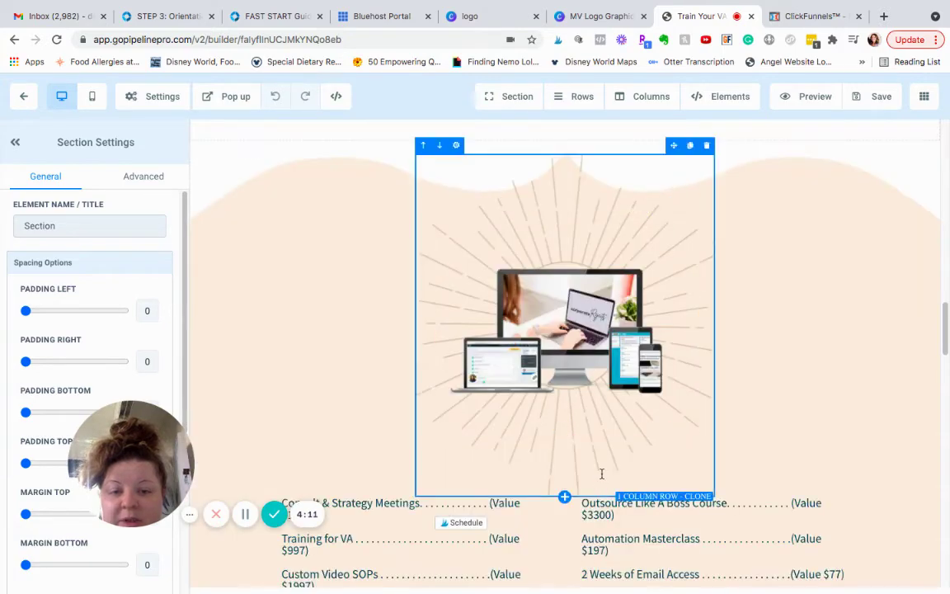
scroll(575, 414, down, 15)
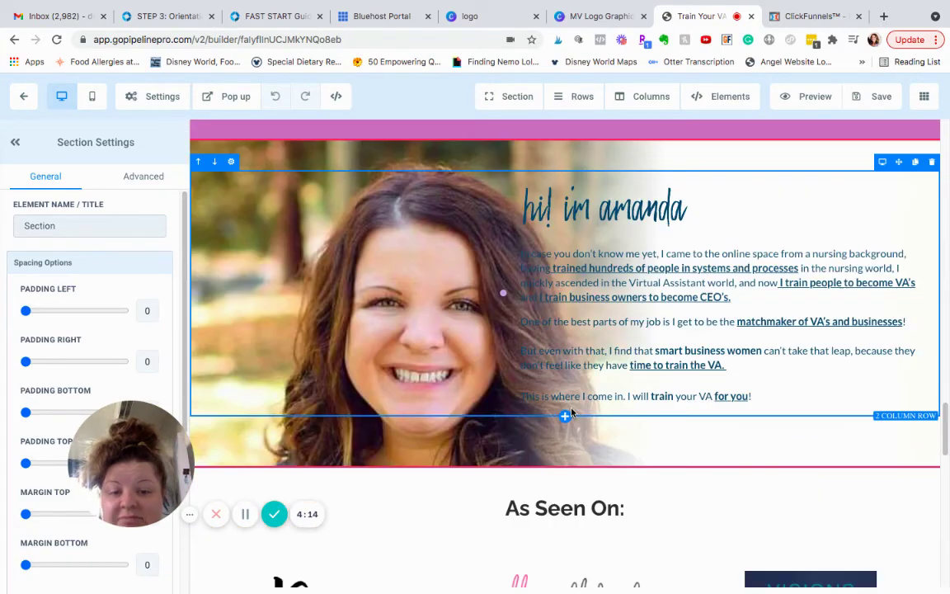
scroll(585, 421, down, 1)
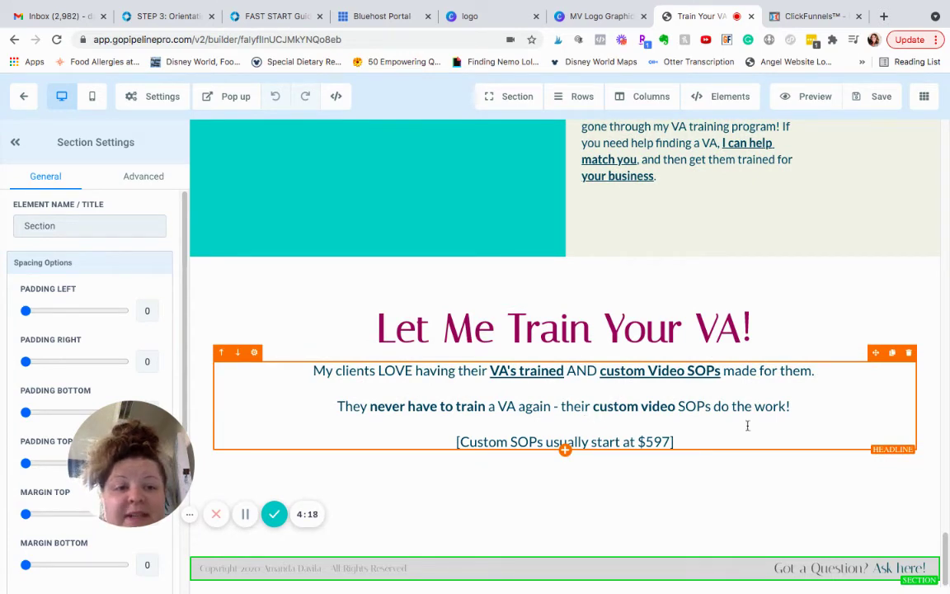
click(883, 99)
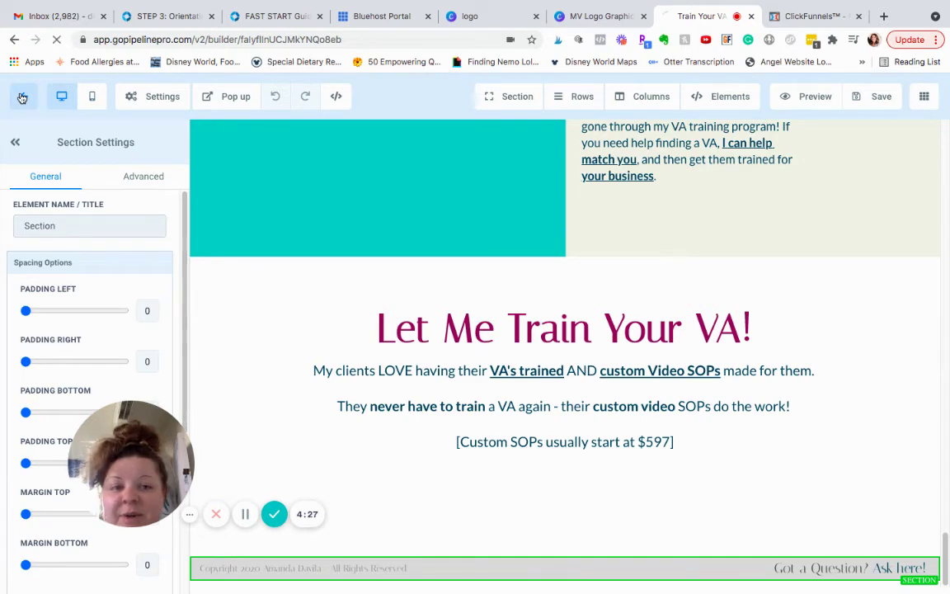
Step: Copy the ClickFunnels Order Form URL, trainyourva.co/trainmyva-of, and return to PipelinePro's funnel
click(23, 98)
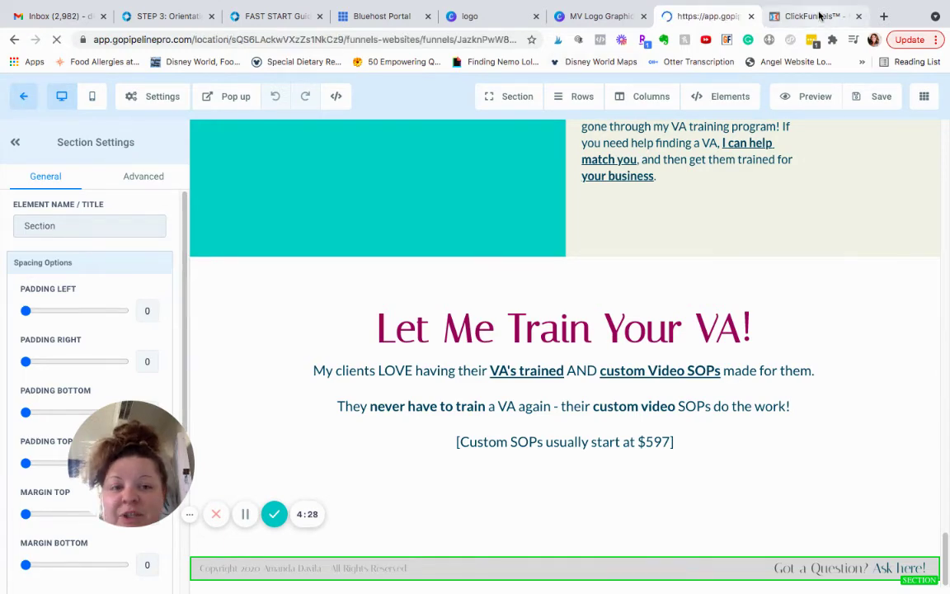
click(819, 17)
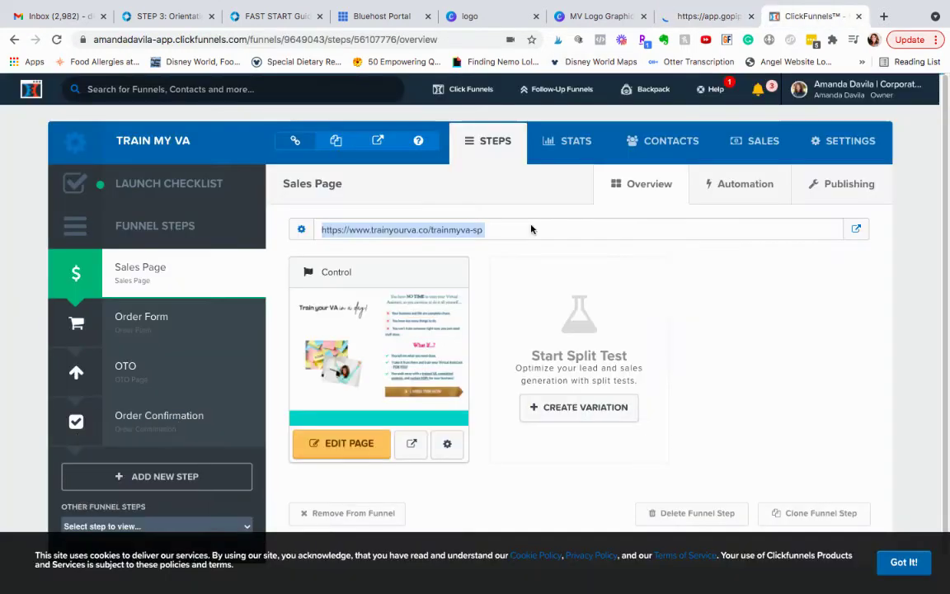
click(137, 319)
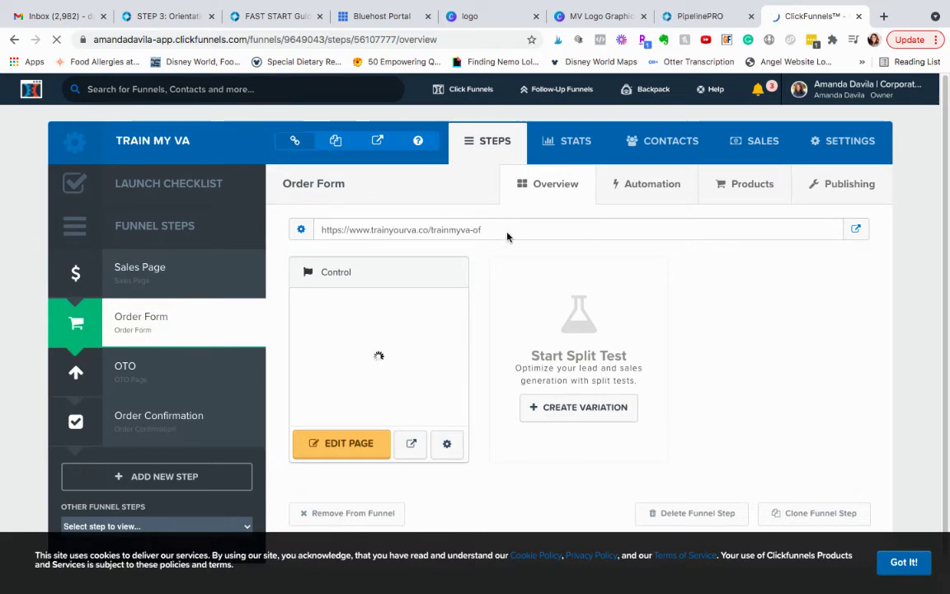
click(452, 232)
key(ctrl+c)
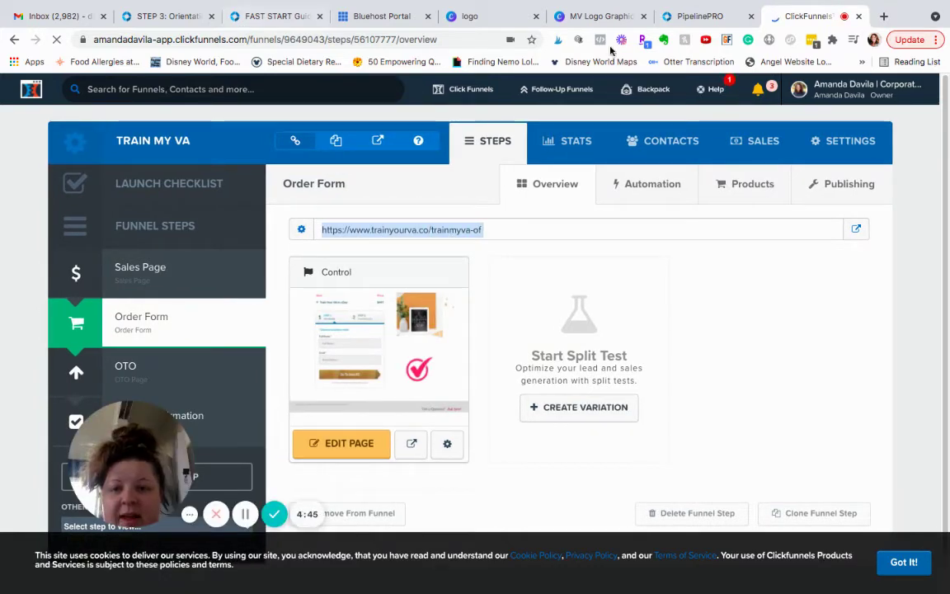
click(684, 18)
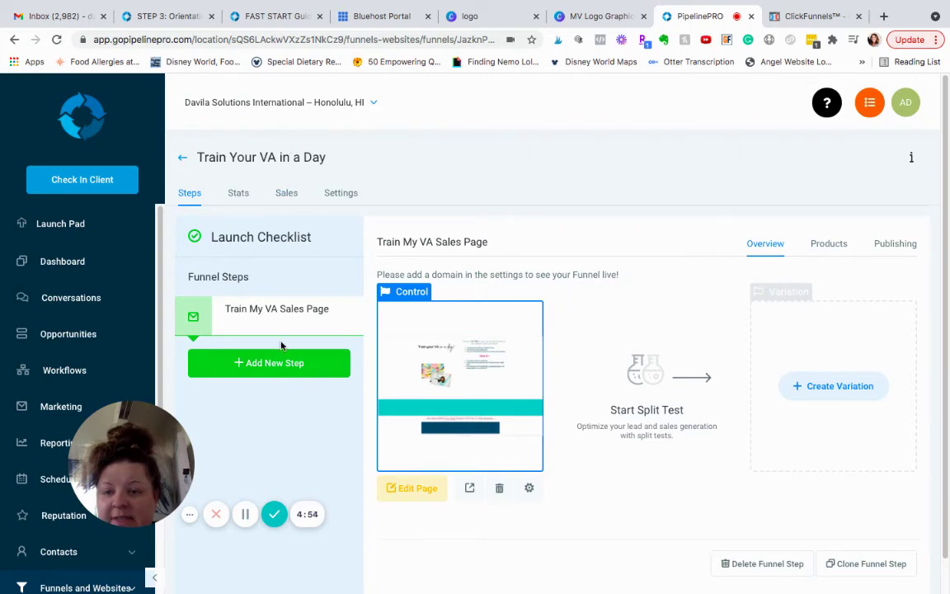
Step: Add a 'TrainMyVA Order Form' step with path trainmyvaof, importing the pasted trainmyva-of page
click(274, 364)
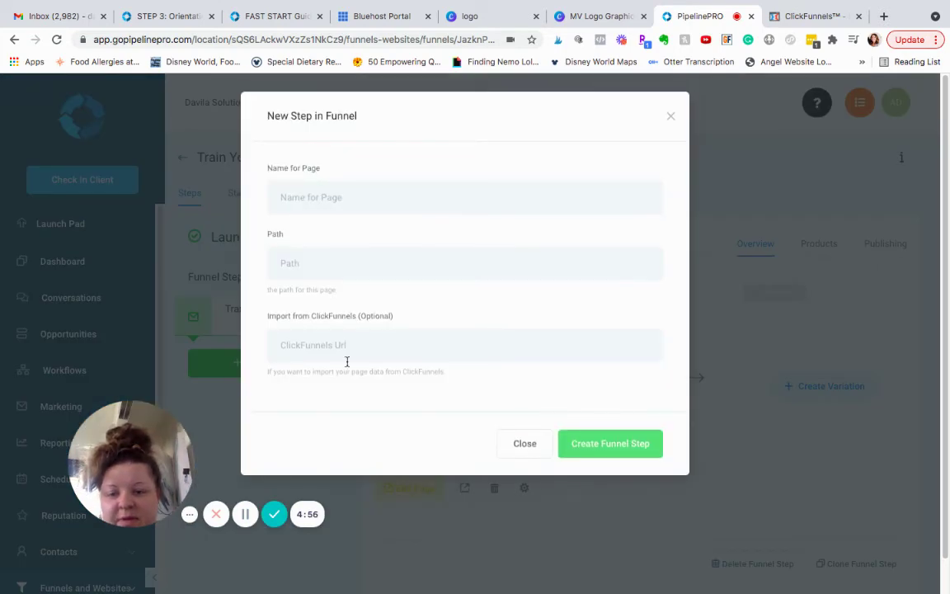
click(346, 356)
key(ctrl+v)
click(272, 400)
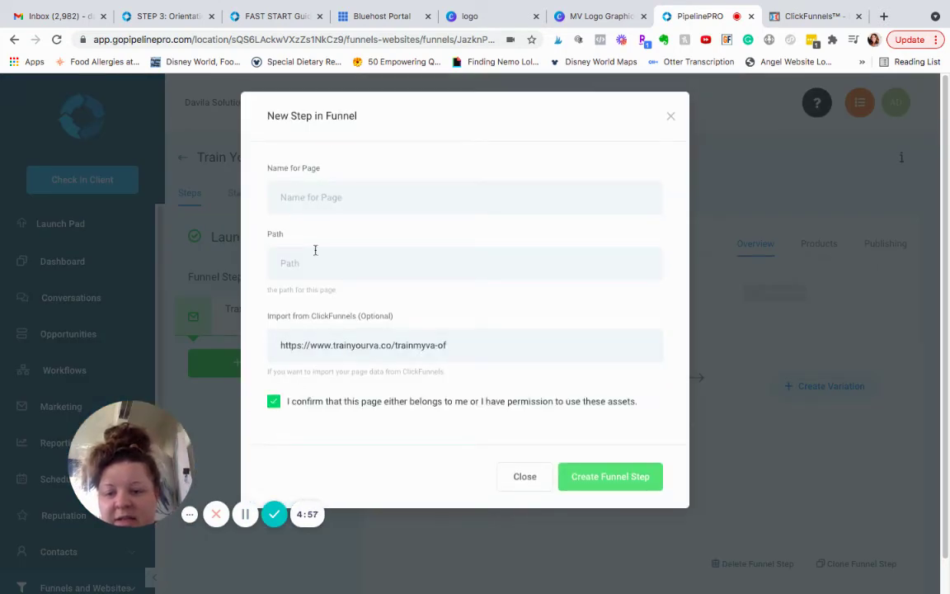
click(312, 196)
text(Train)
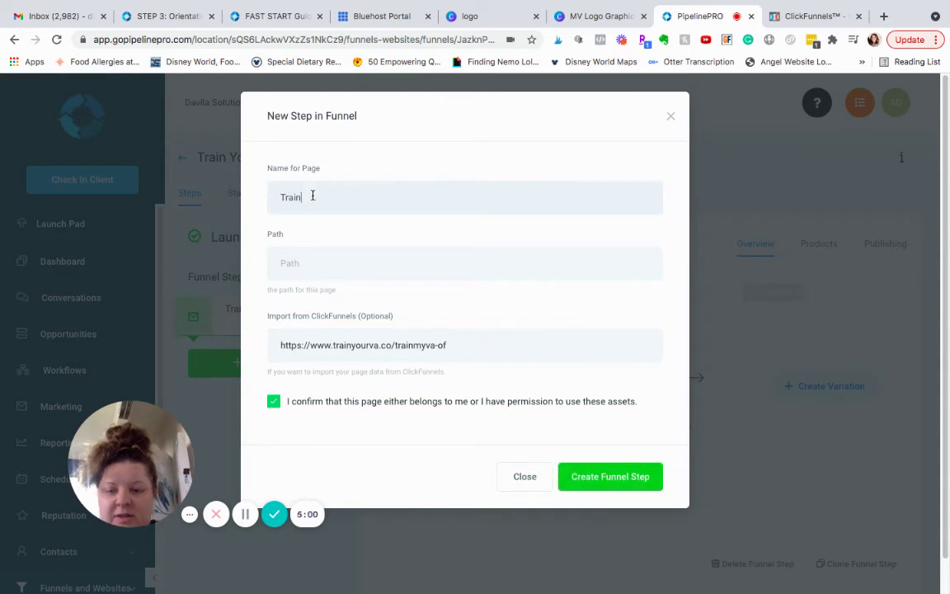
text(MyVA Order Form)
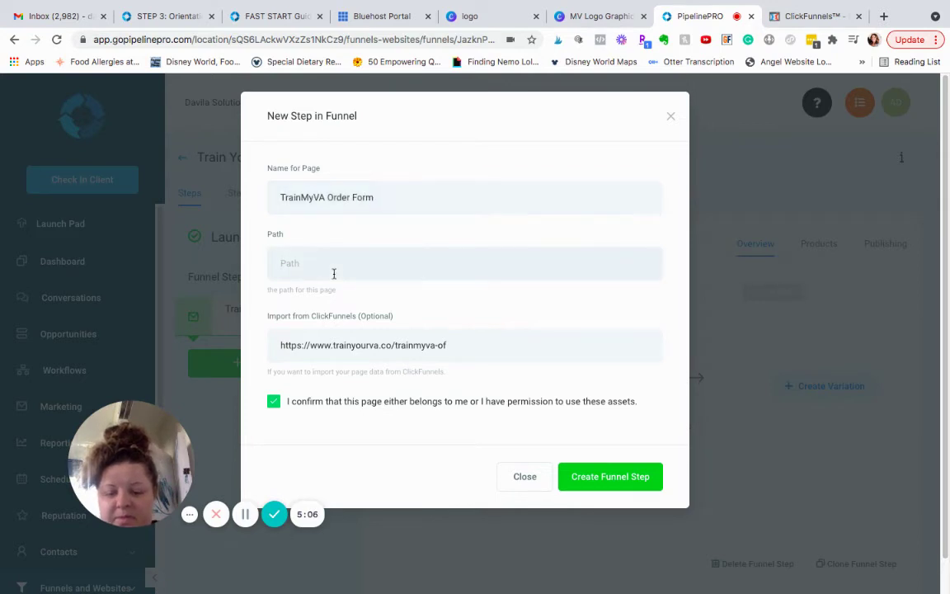
text(trainmyvaof)
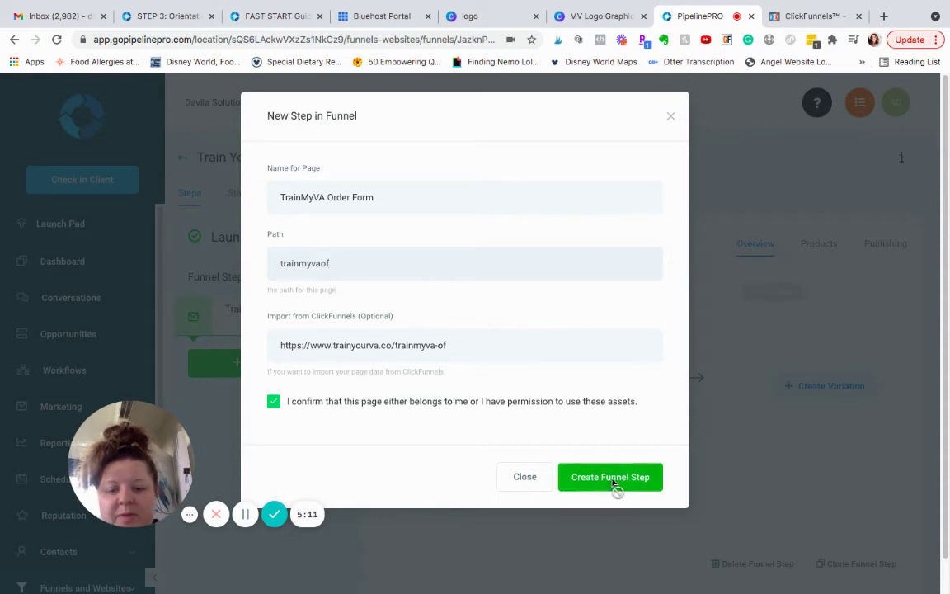
click(615, 485)
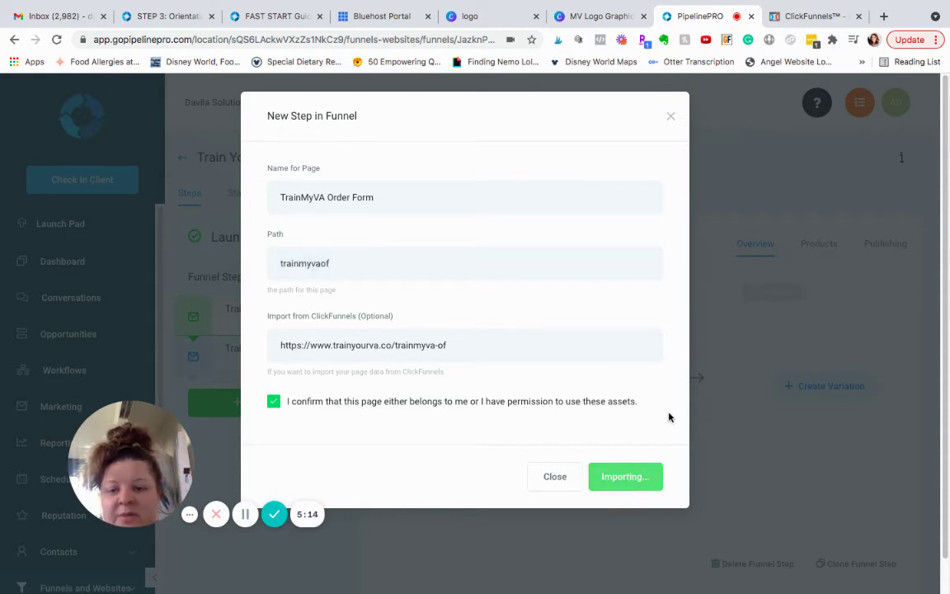
Step: Open the ClickFunnels OTO step and copy its URL, trainyourva.co/trainmyva-oto
click(812, 15)
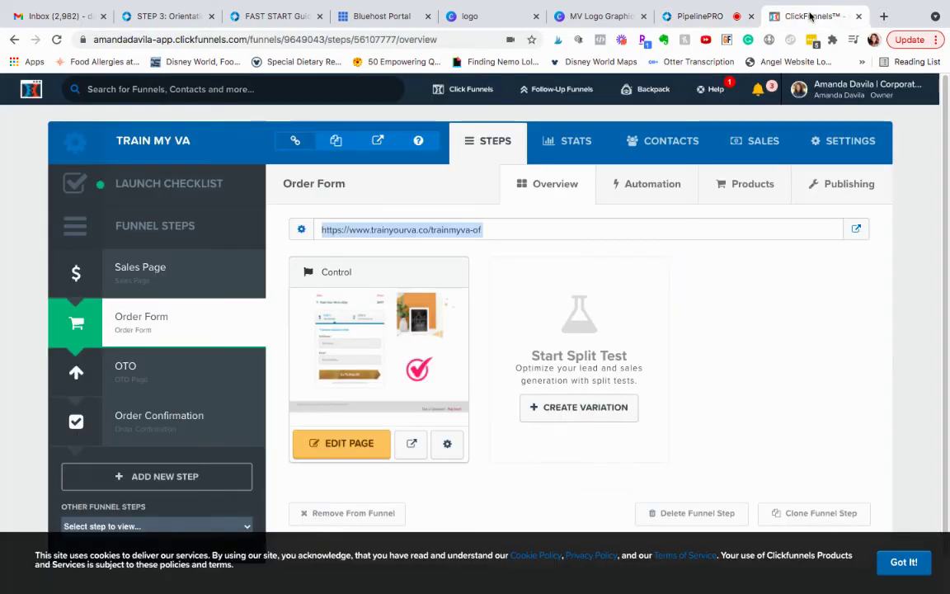
click(152, 383)
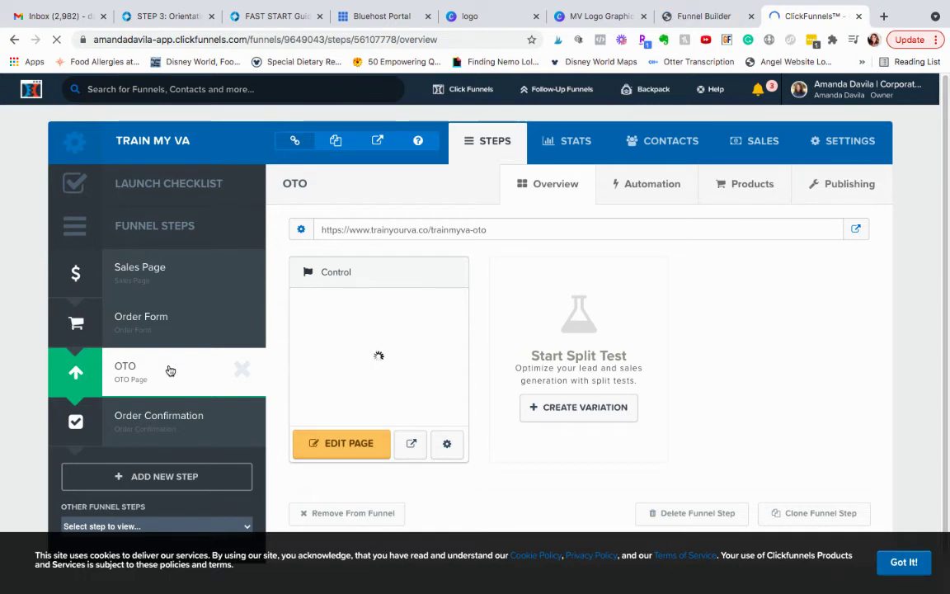
triple_click(493, 230)
key(ctrl+c)
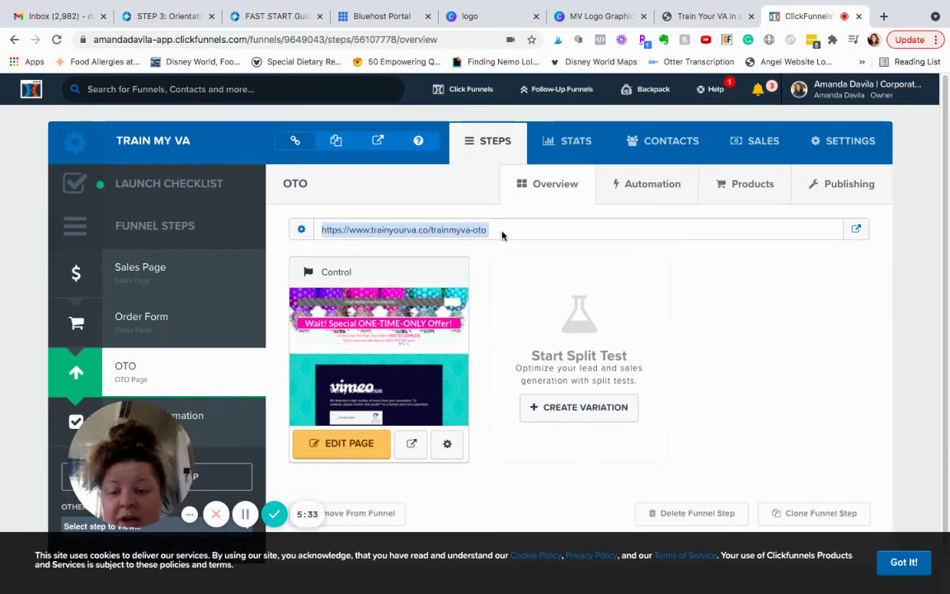
Step: Save the imported order form page and return to the funnel's steps list
click(716, 16)
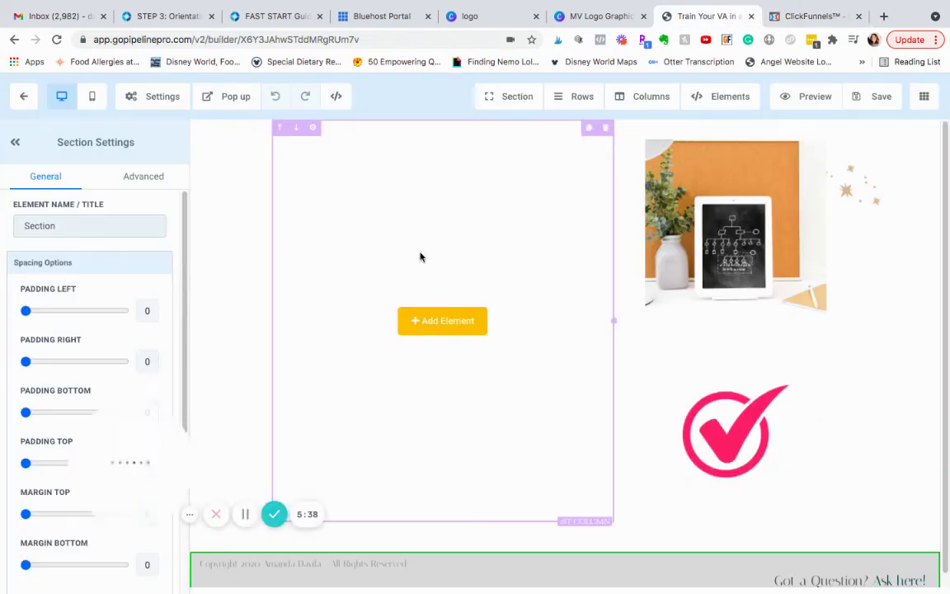
click(879, 97)
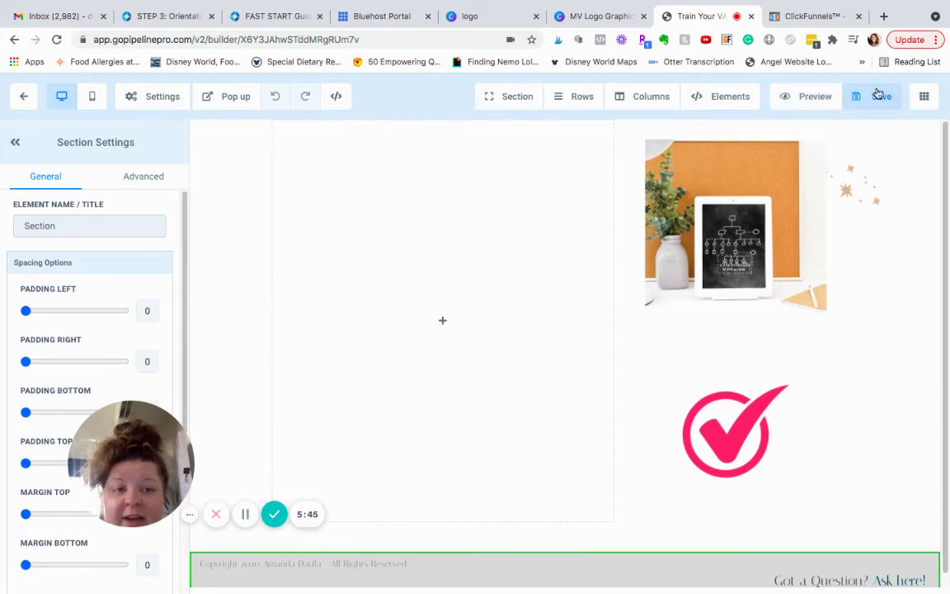
click(23, 95)
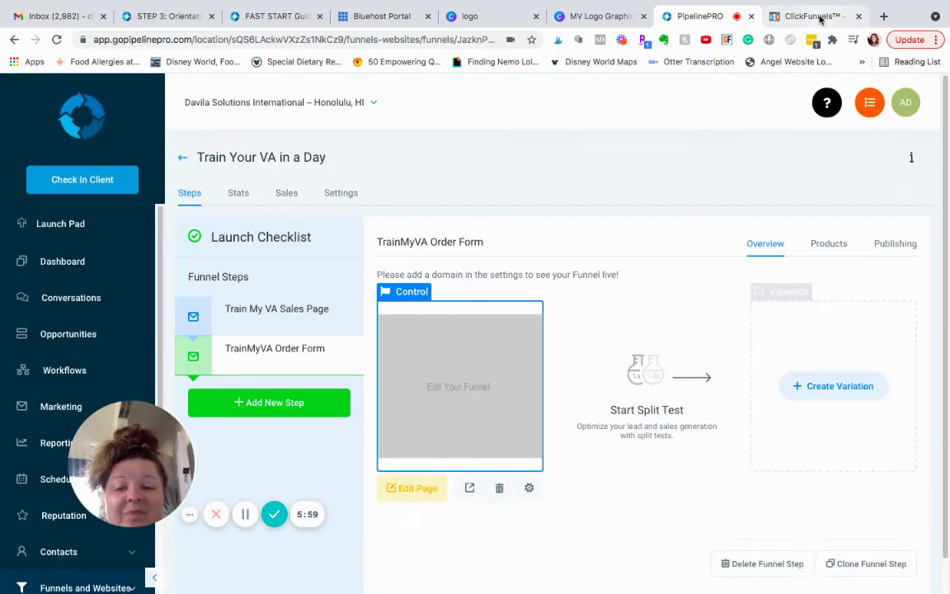
Step: Paste the OTO page's ClickFunnels URL into a new step's import field and confirm asset permission
click(284, 404)
key(ctrl+v)
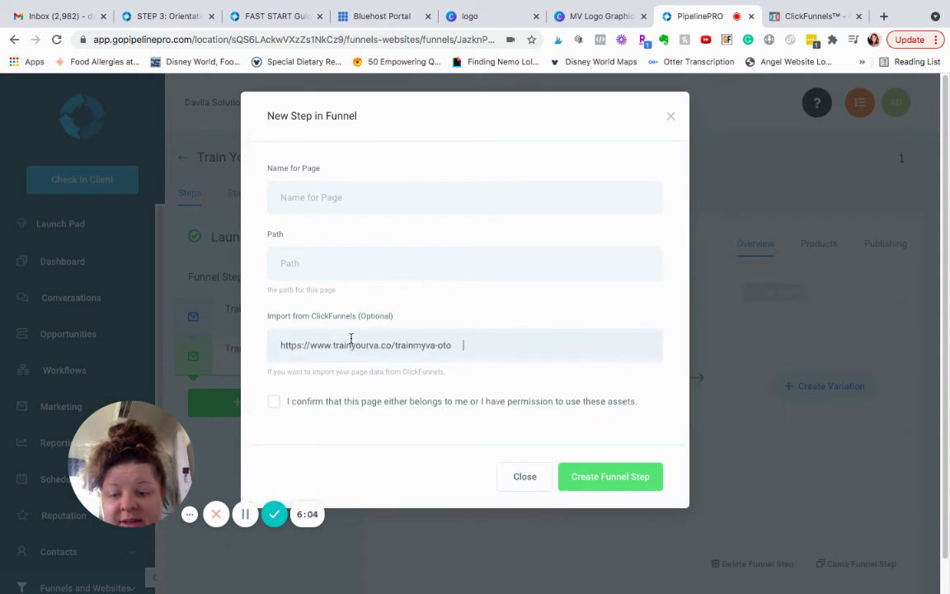
click(273, 401)
Step: Name the step 'Train My VA OTO' with path trainmyvaoto and create it to start the import
click(343, 199)
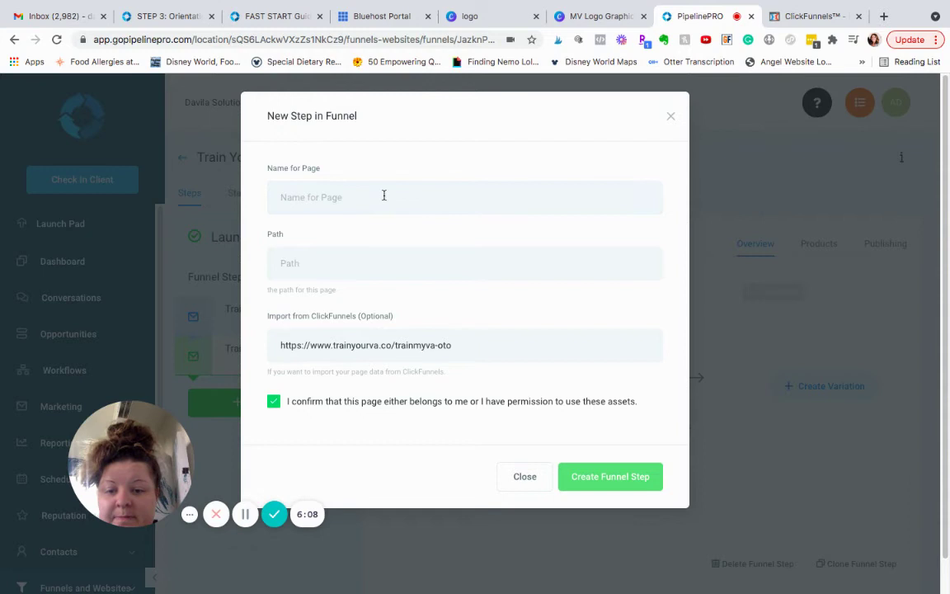
text(train)
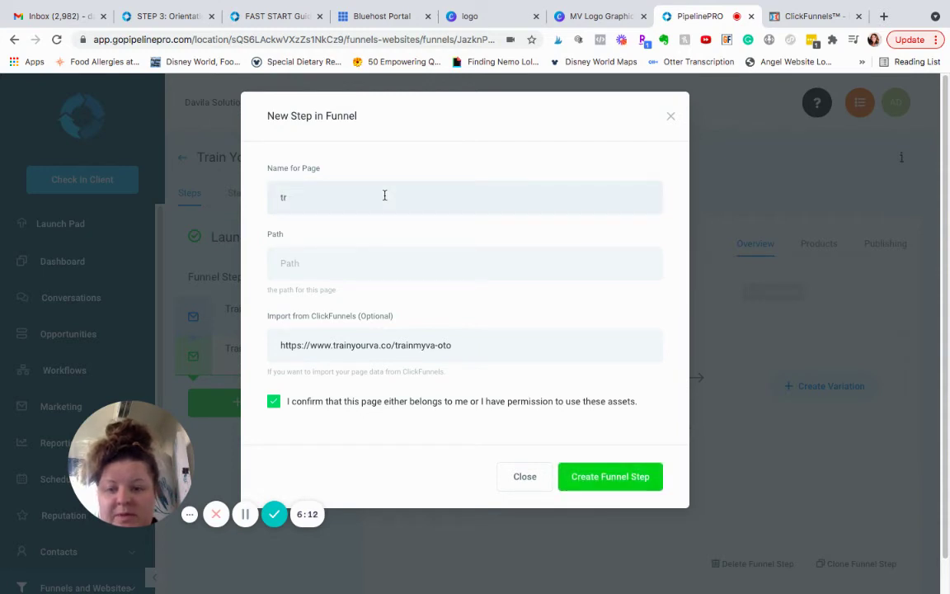
key(BackSpace)
key(BackSpace)
text(Train My VA OTO)
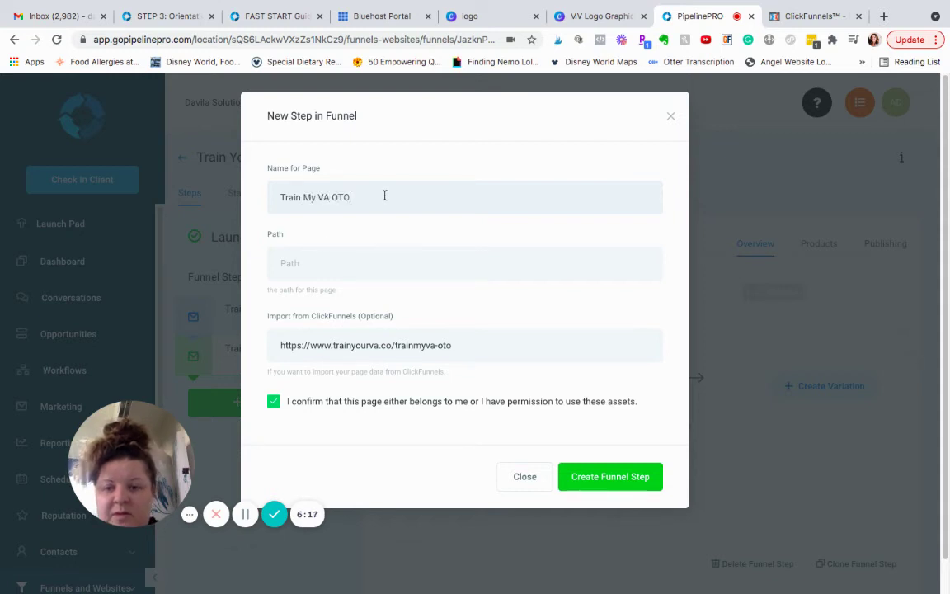
click(353, 259)
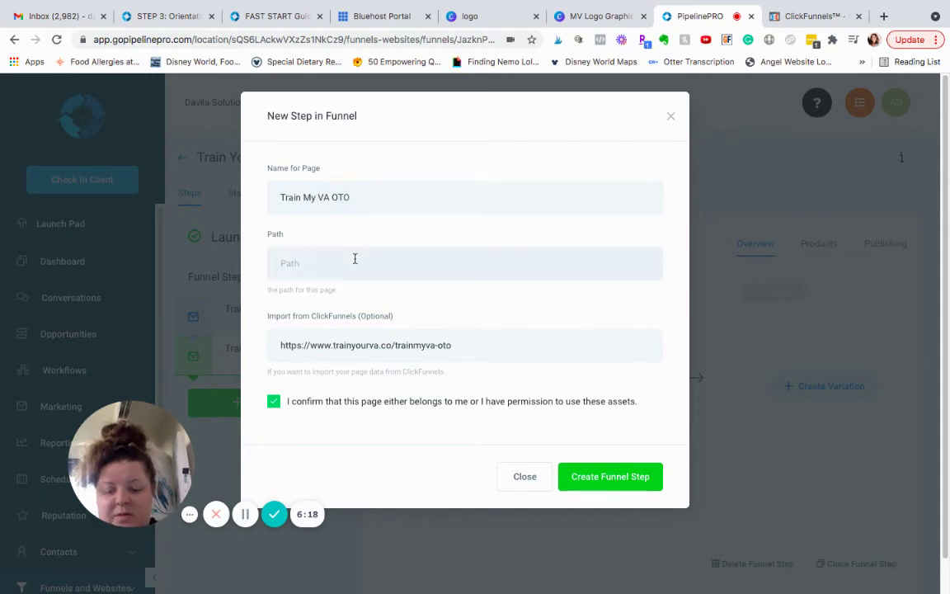
text(trainmyva)
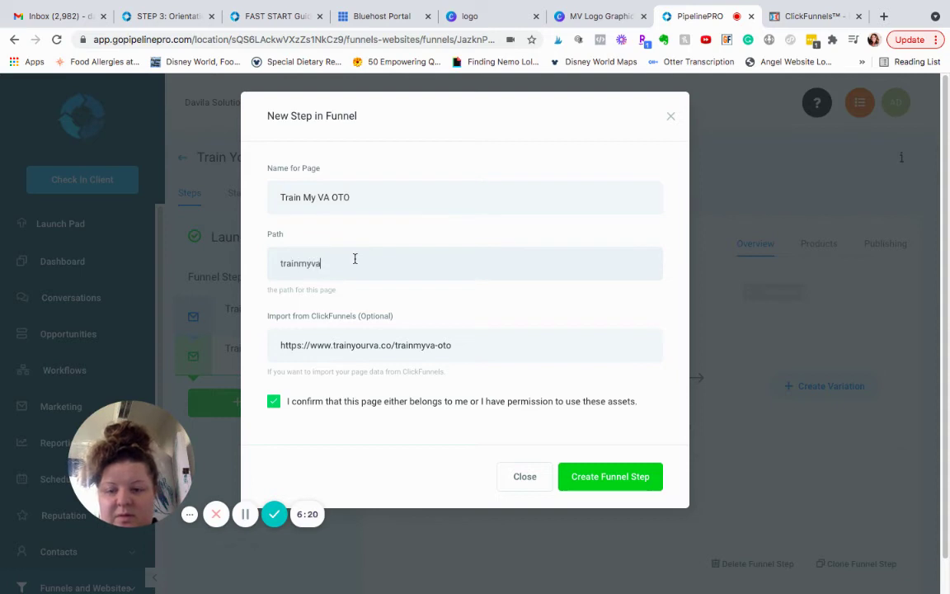
text(oto)
click(630, 475)
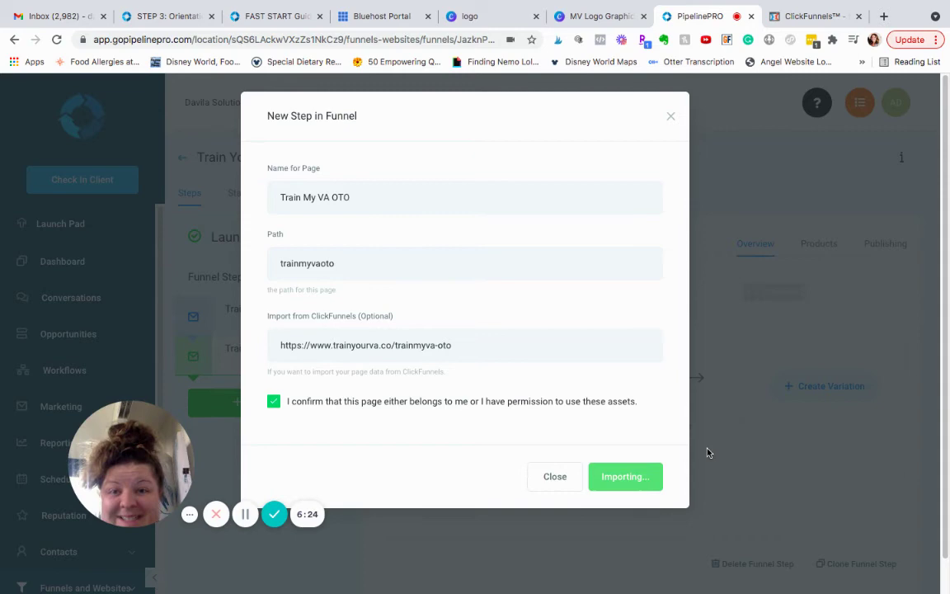
click(814, 16)
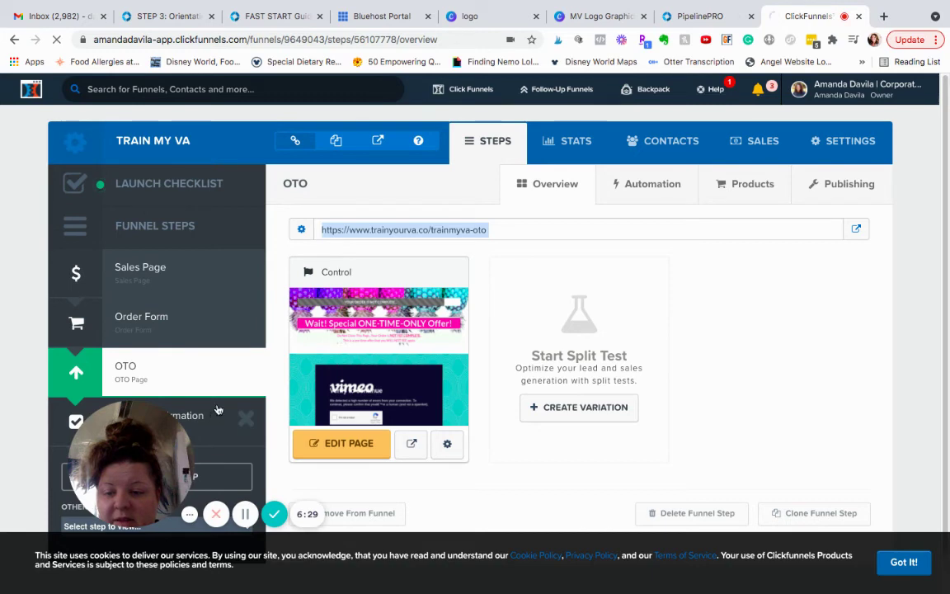
Step: Open the Train My VA funnel's Order Confirmation step and select its trainyourva.co/trainmyva-conf URL
scroll(217, 410, down, 1)
click(159, 383)
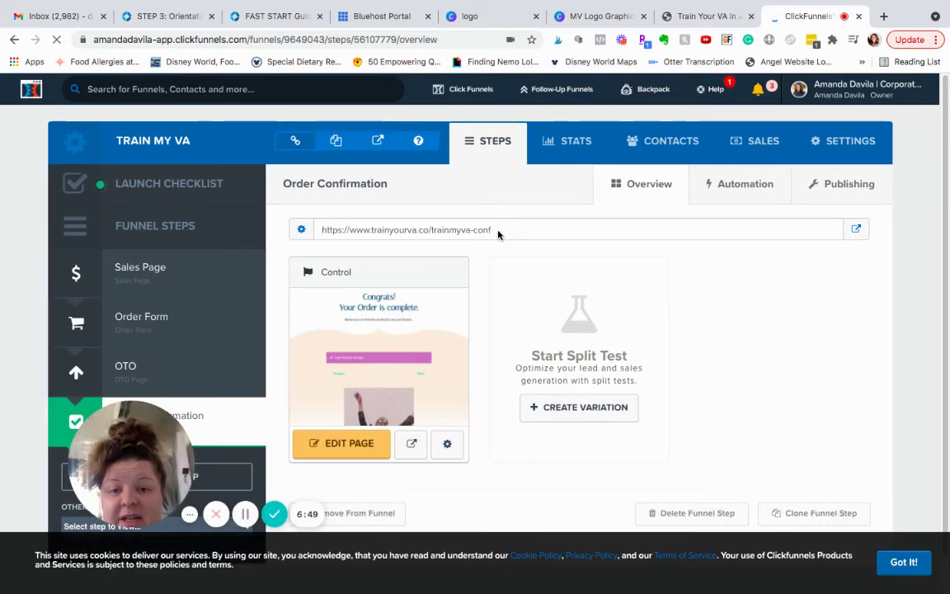
click(497, 231)
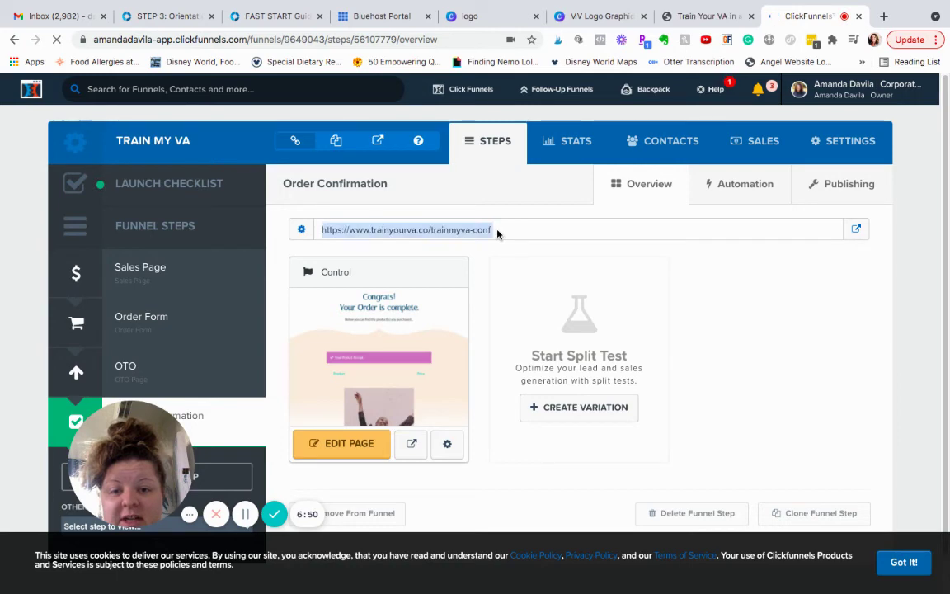
Step: Review the imported Train My VA OTO page in the builder, save it, and return to the funnel steps
click(700, 17)
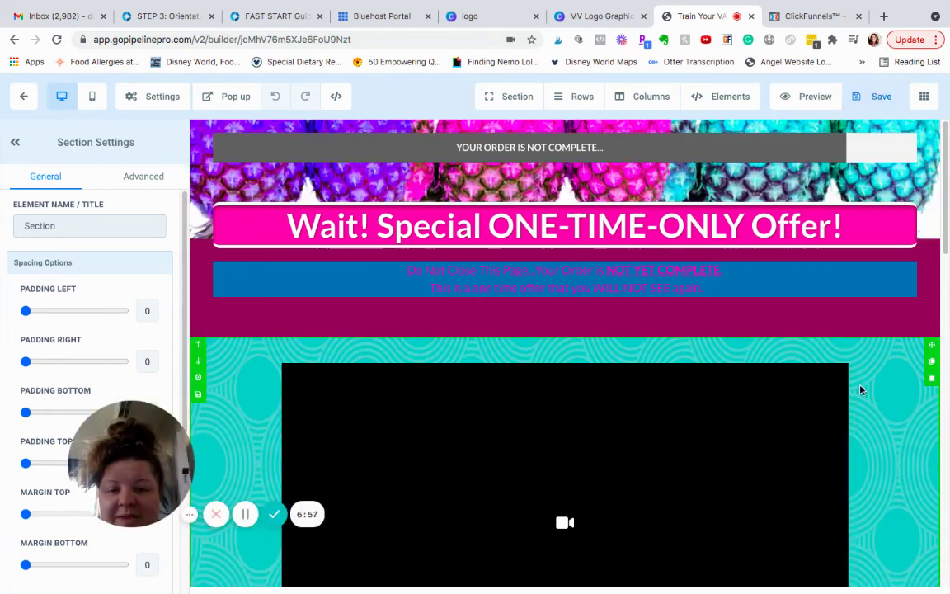
scroll(853, 394, down, 1)
scroll(851, 408, down, 5)
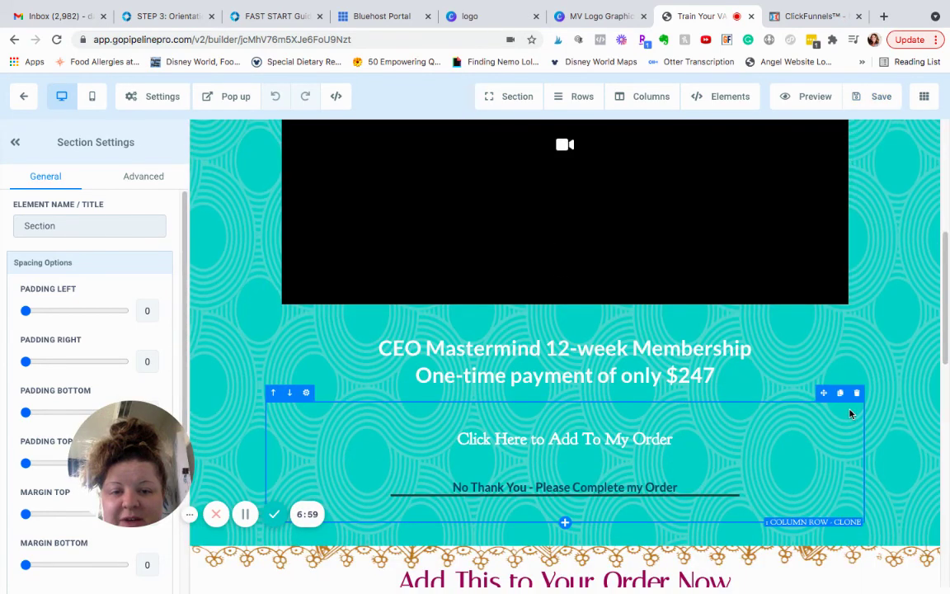
scroll(850, 414, down, 4)
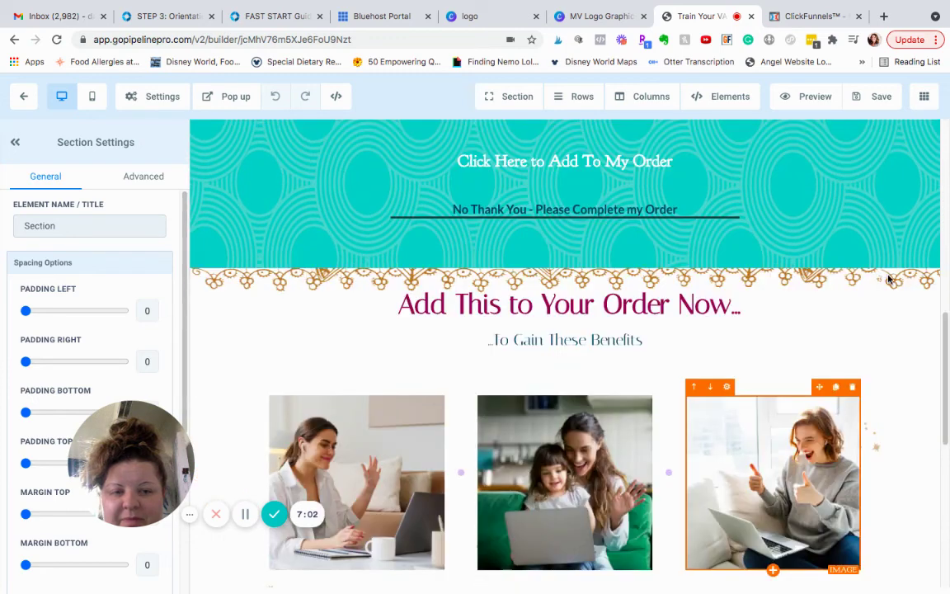
scroll(888, 280, down, 4)
click(882, 97)
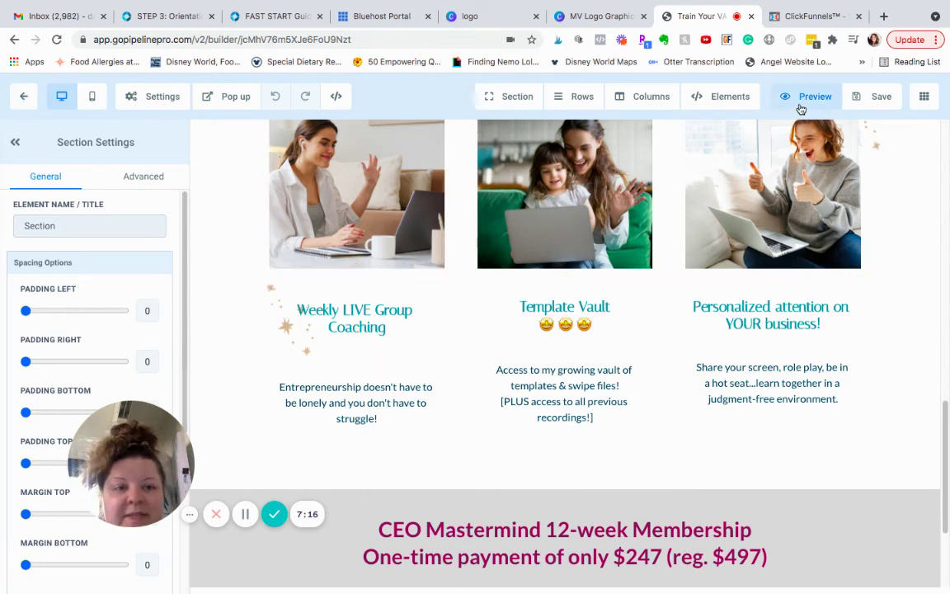
click(870, 99)
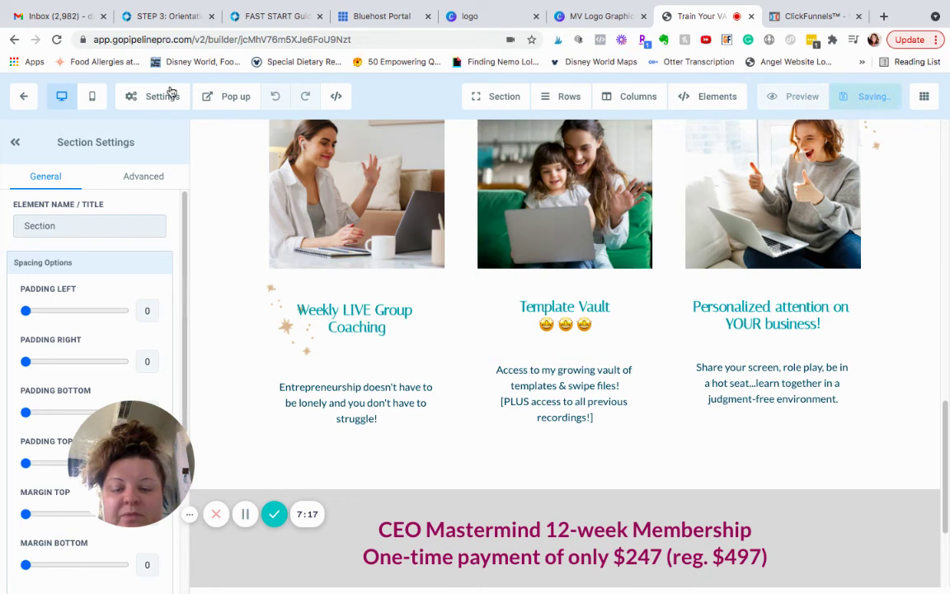
click(24, 95)
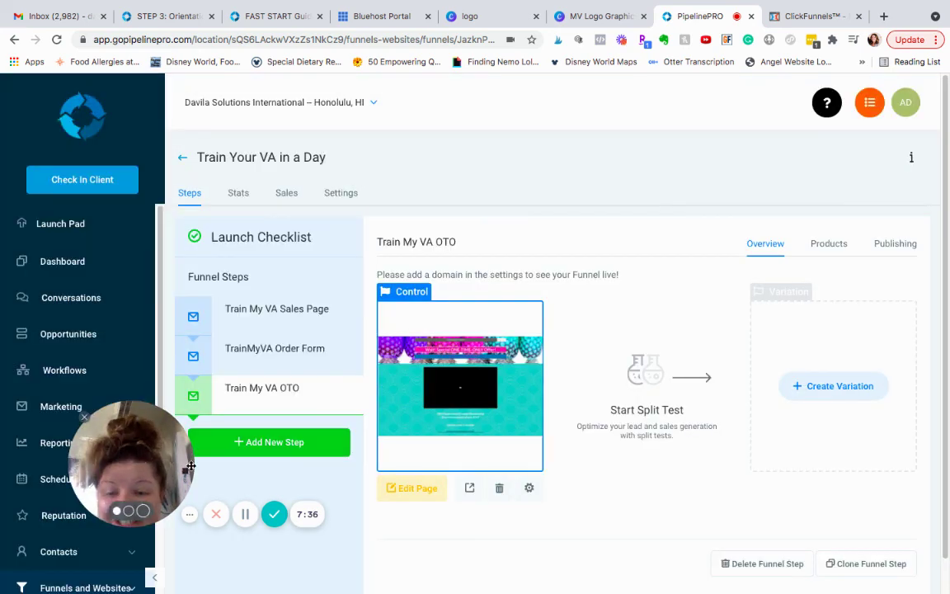
Step: Paste the confirmation page's ClickFunnels URL into a new step's import field and confirm asset permission
click(268, 442)
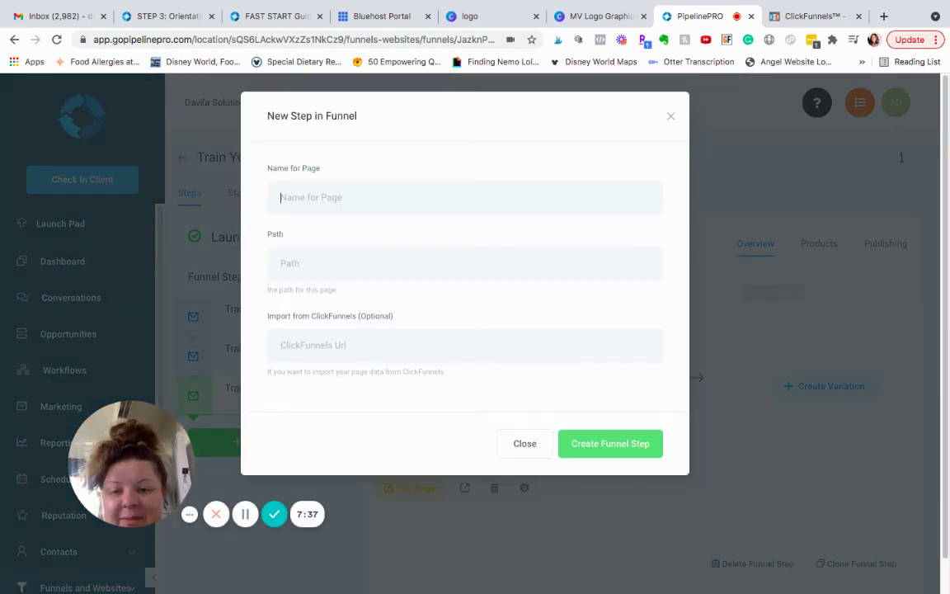
click(482, 357)
text(https://www.trainyourva.co/trainmyva-conf)
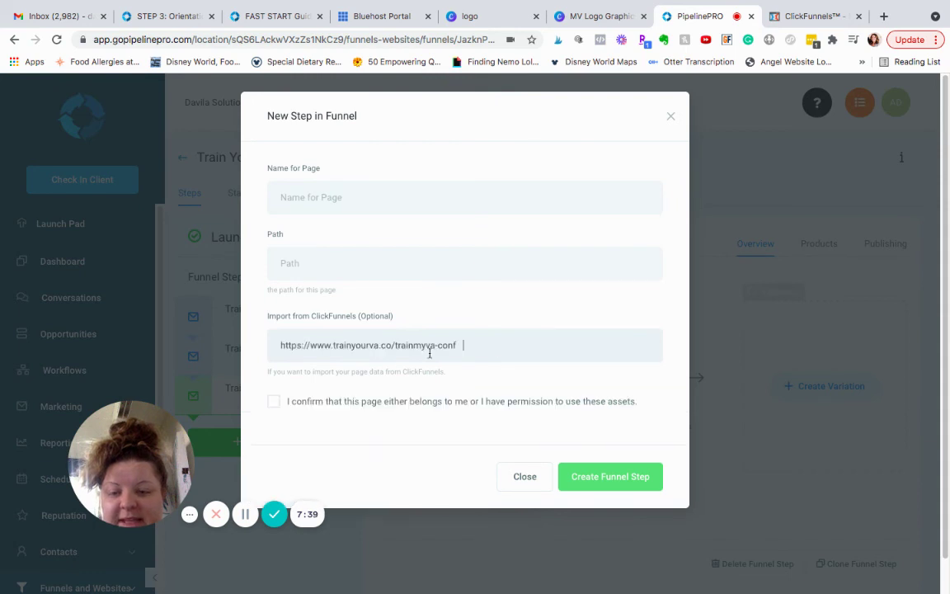
click(270, 403)
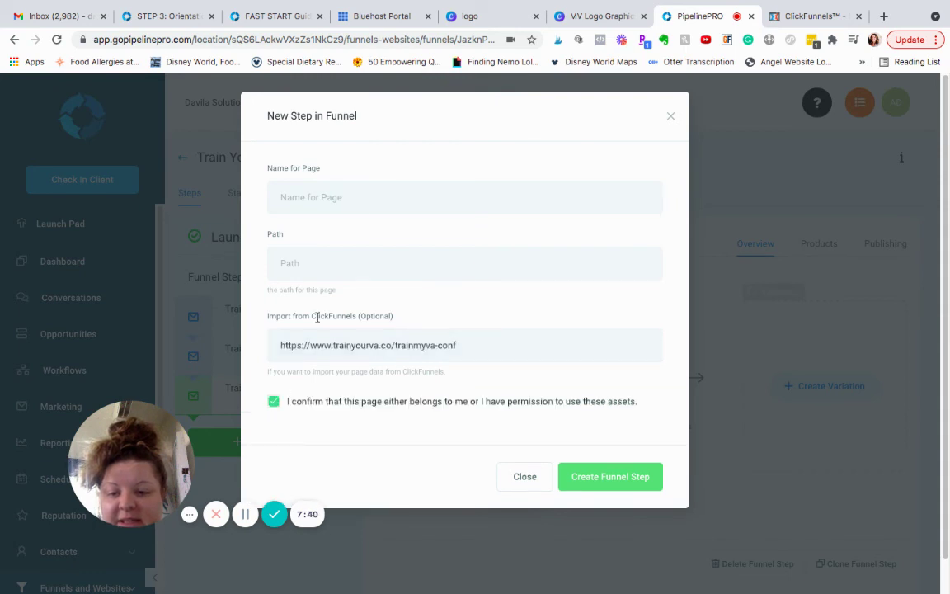
Step: Name the step 'Train My VA Confirmation' with path trainmyvaconf and create it
click(317, 201)
text(Train My VA Confirmation)
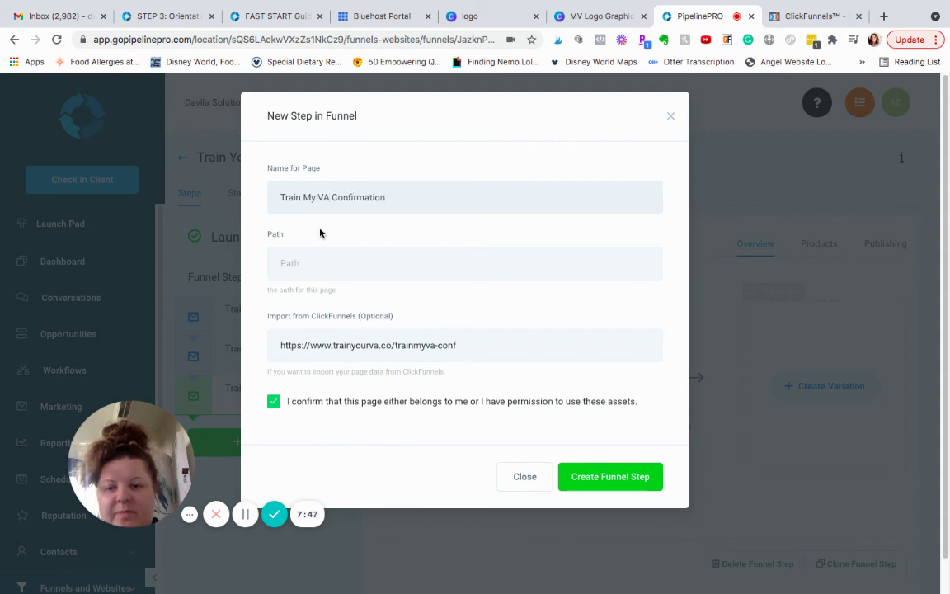
click(324, 266)
text(trainmyvaconf)
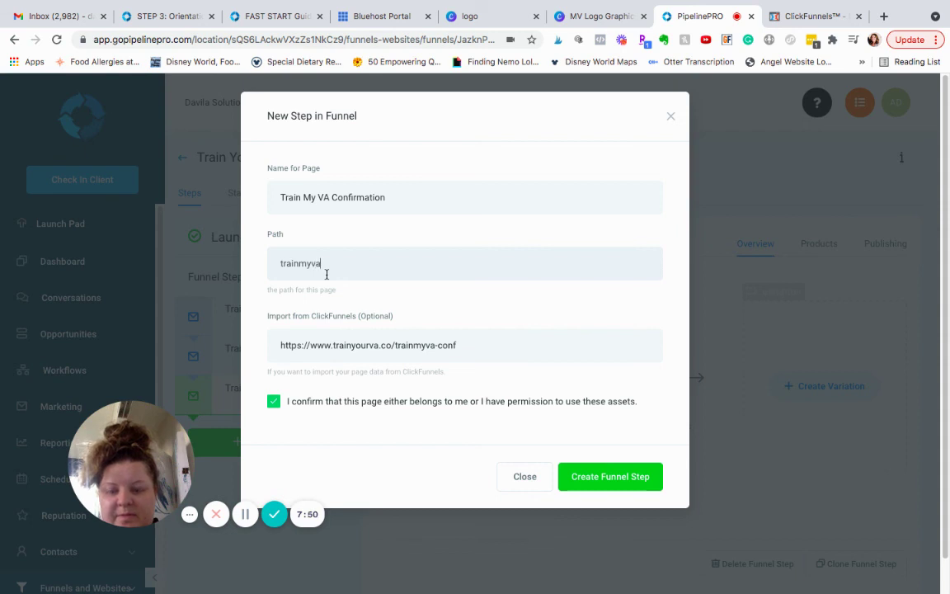
click(587, 469)
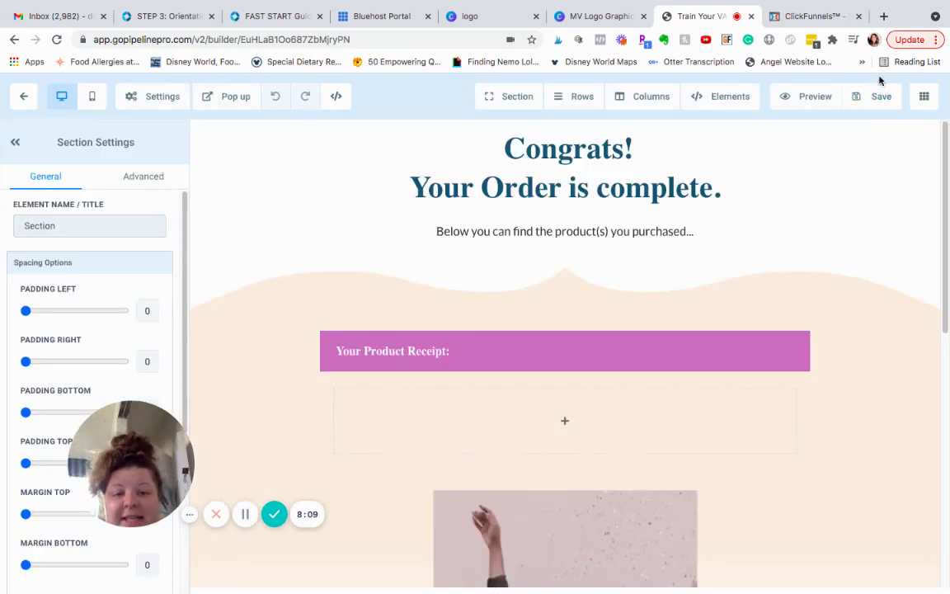
Step: Save the imported 'Congrats! Your Order is complete.' page and review its lower sections
click(879, 98)
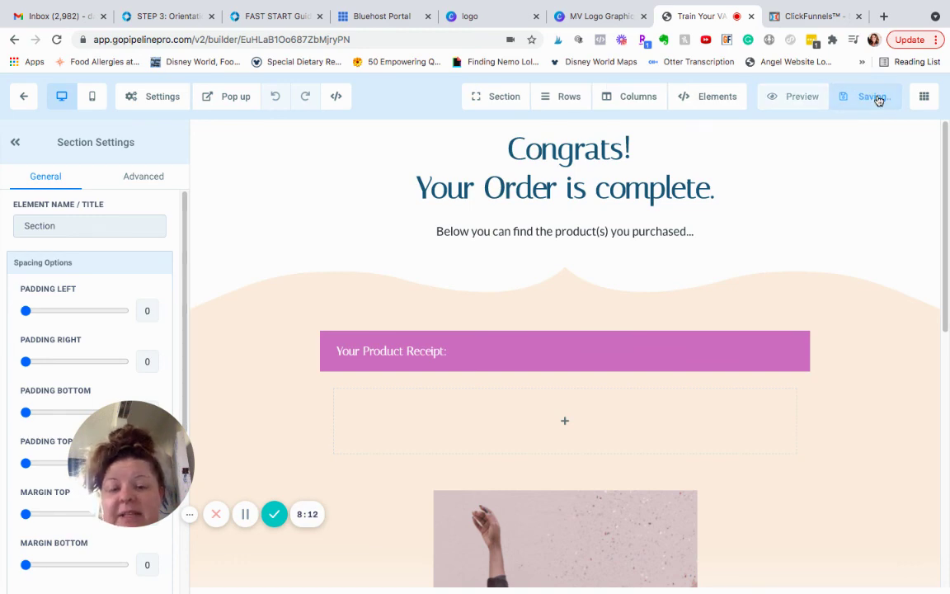
scroll(841, 496, down, 3)
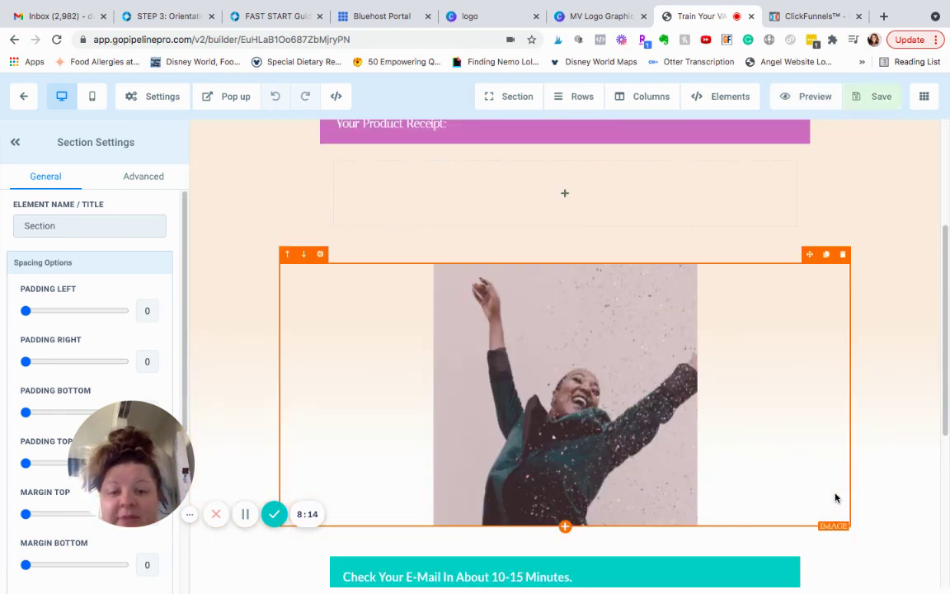
scroll(835, 497, down, 4)
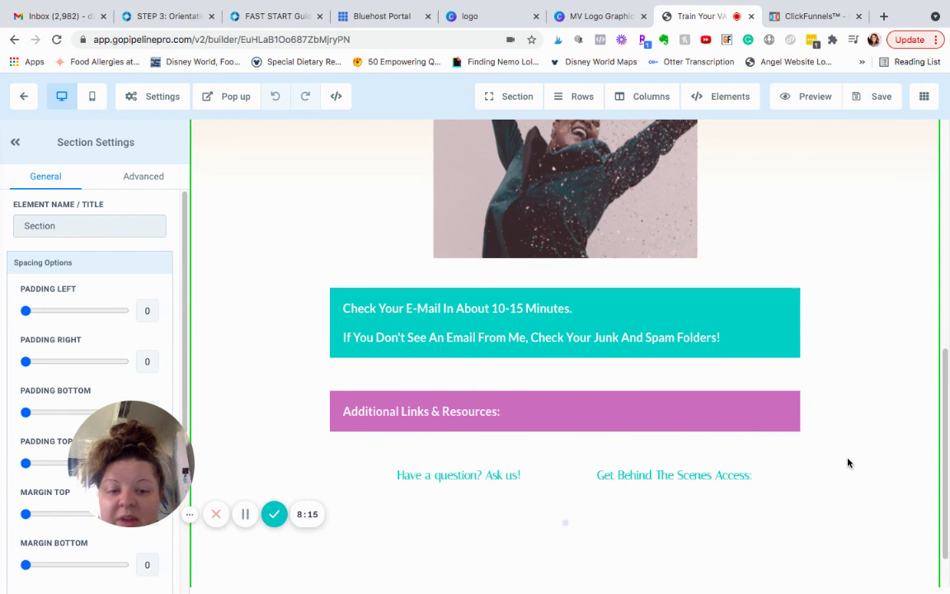